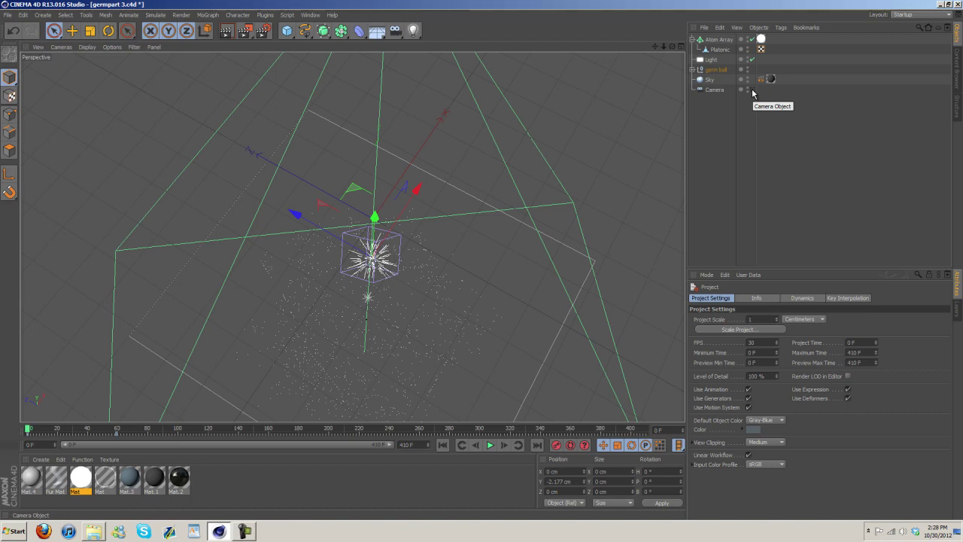
Look through the scene Camera and render the spiky germ ball in the viewport
left_click(751, 89)
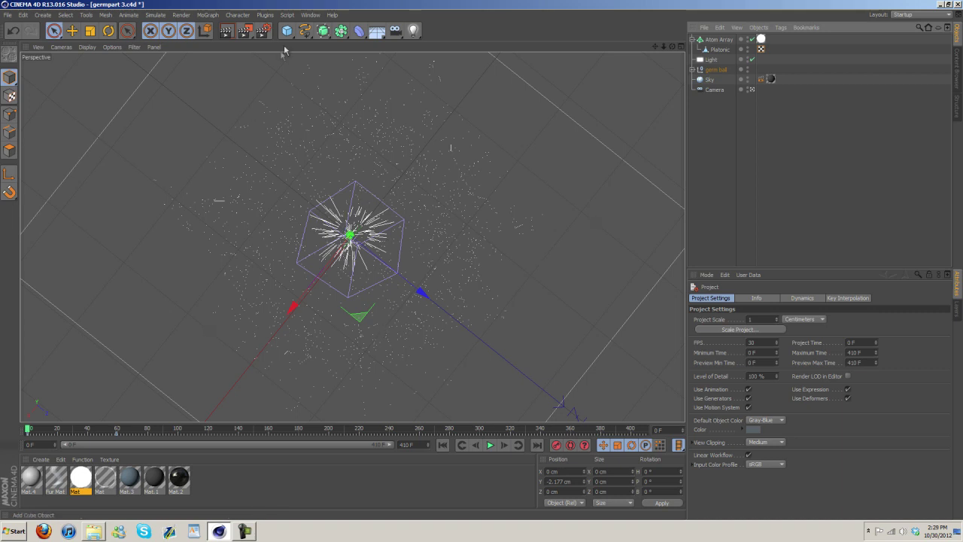
left_click(230, 32)
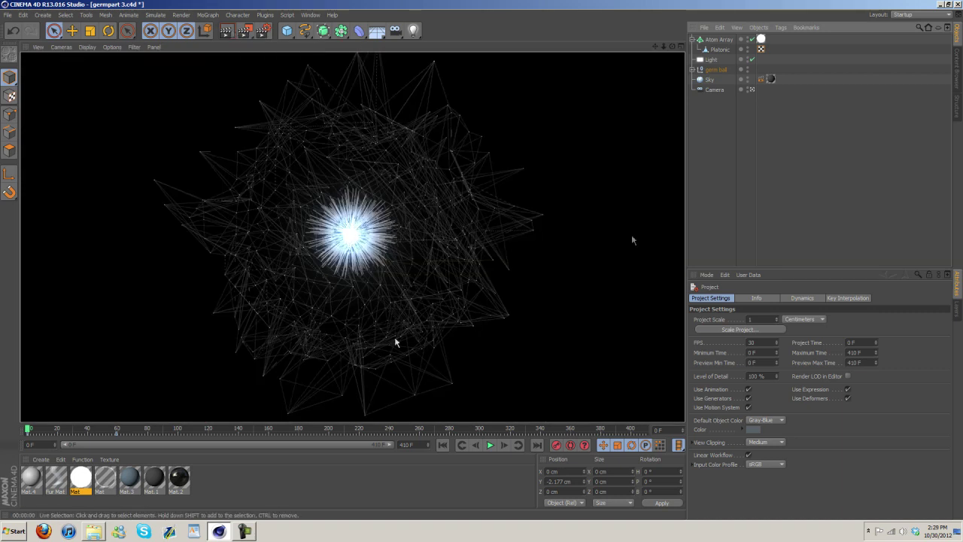
Render the glowing particle burst at frame 102, then rewind the playhead to frame 0
left_click(27, 431)
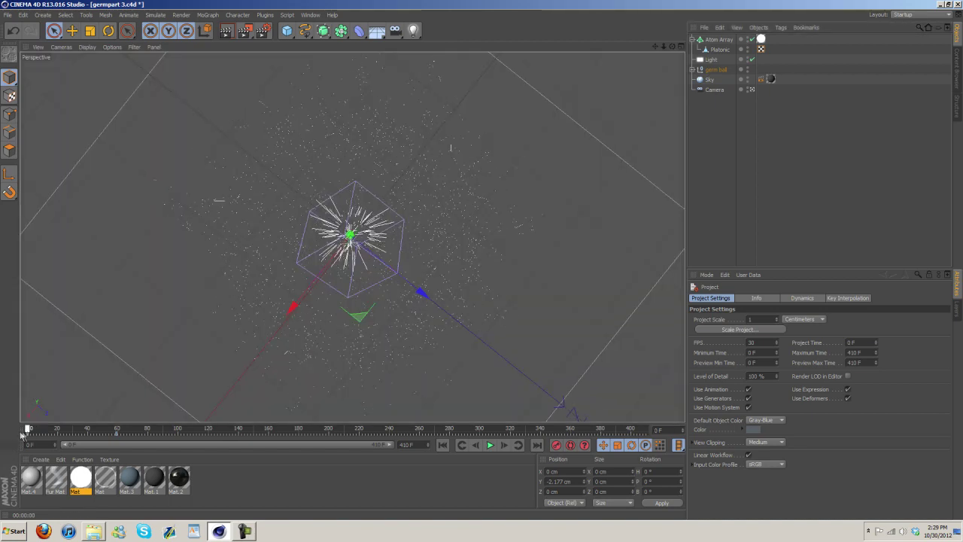
left_click_drag(27, 431, 180, 428)
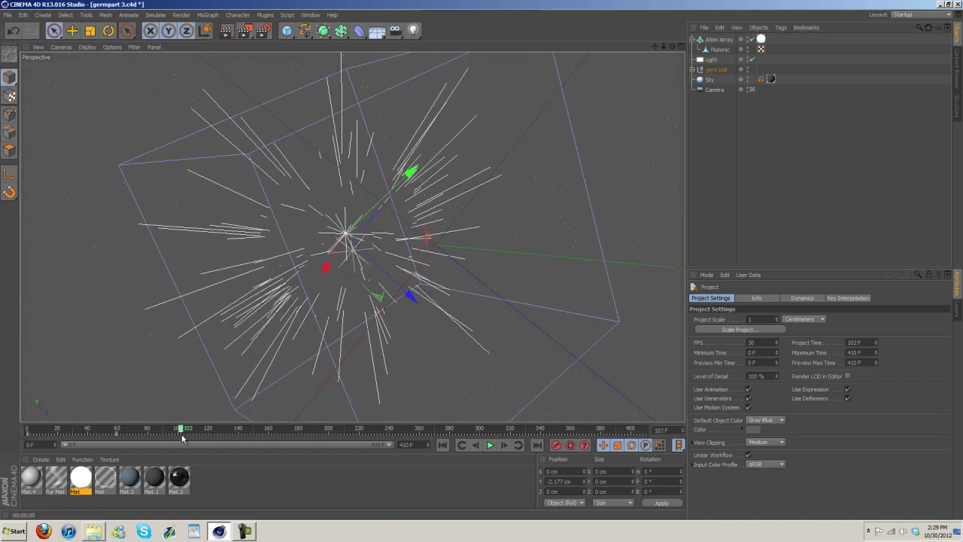
left_click(226, 32)
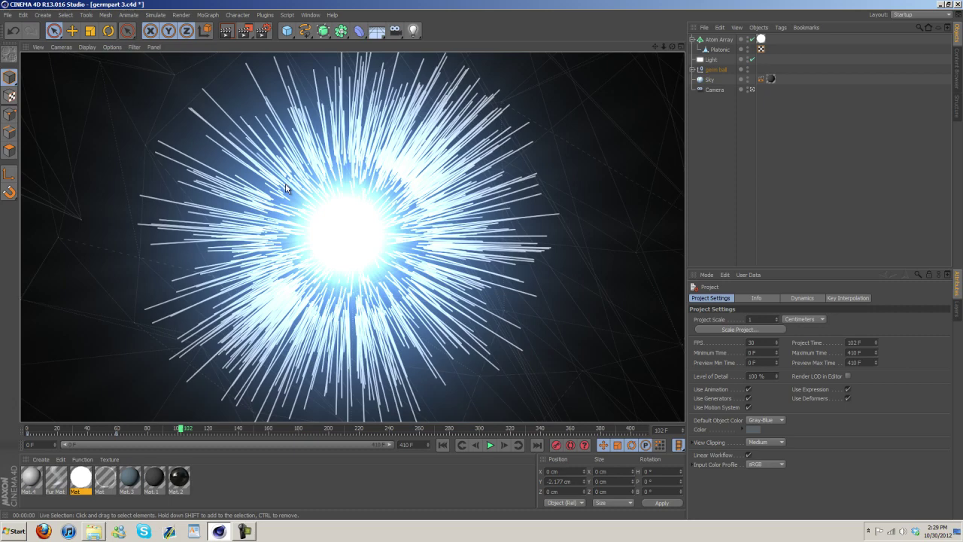
left_click_drag(195, 430, 4, 426)
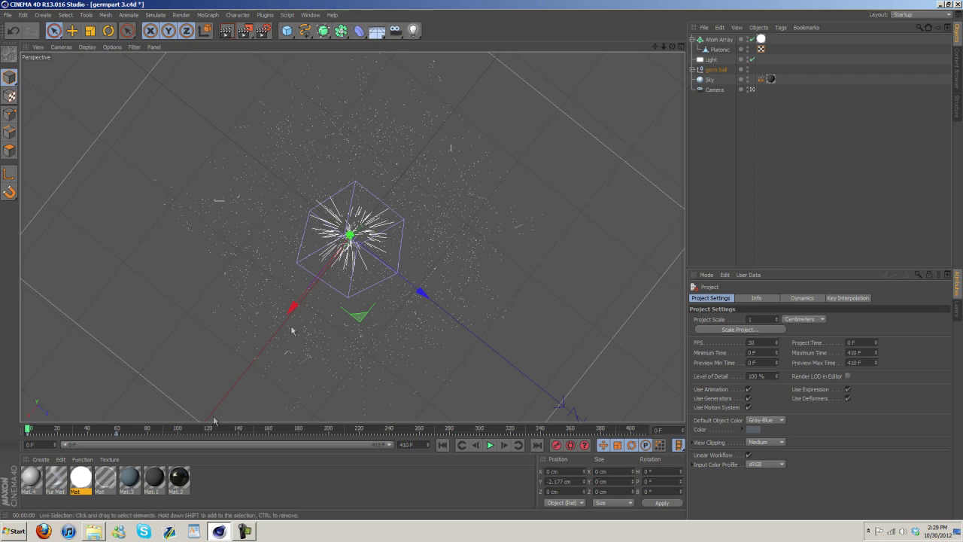
Leave the camera view and orbit around the particle burst
left_click(752, 89)
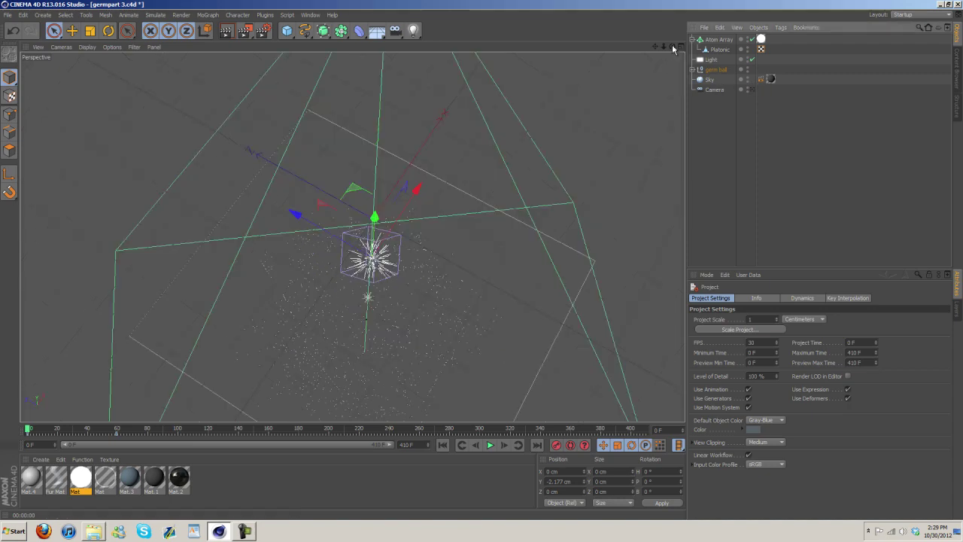
left_click_drag(671, 47, 361, 320)
left_click_drag(28, 429, 96, 428)
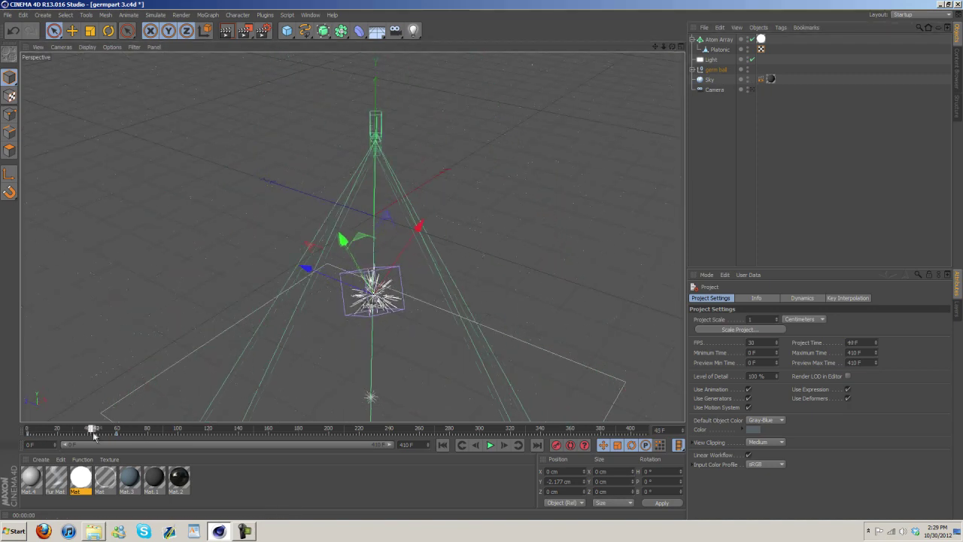
Expand and collapse the germ ball group, then select the Atom Array
left_click(692, 69)
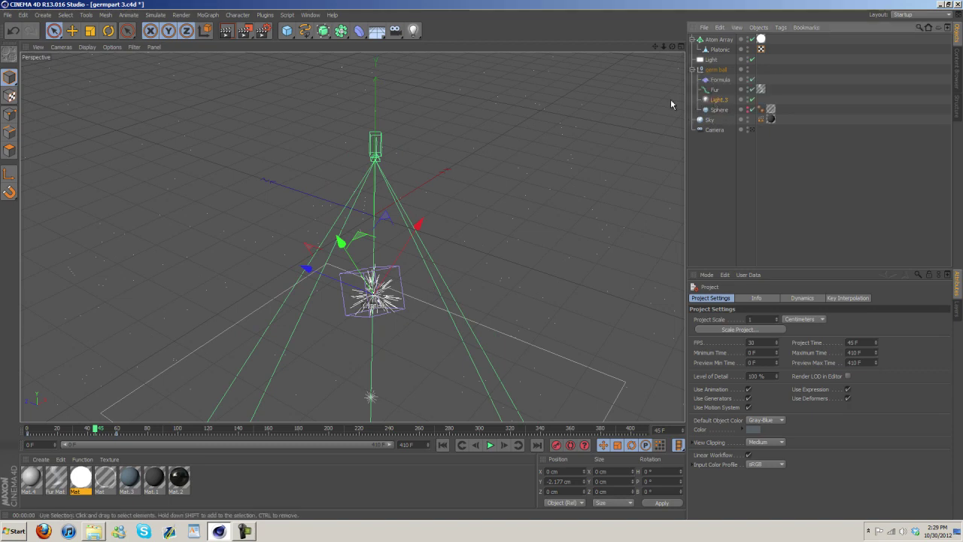
left_click(692, 69)
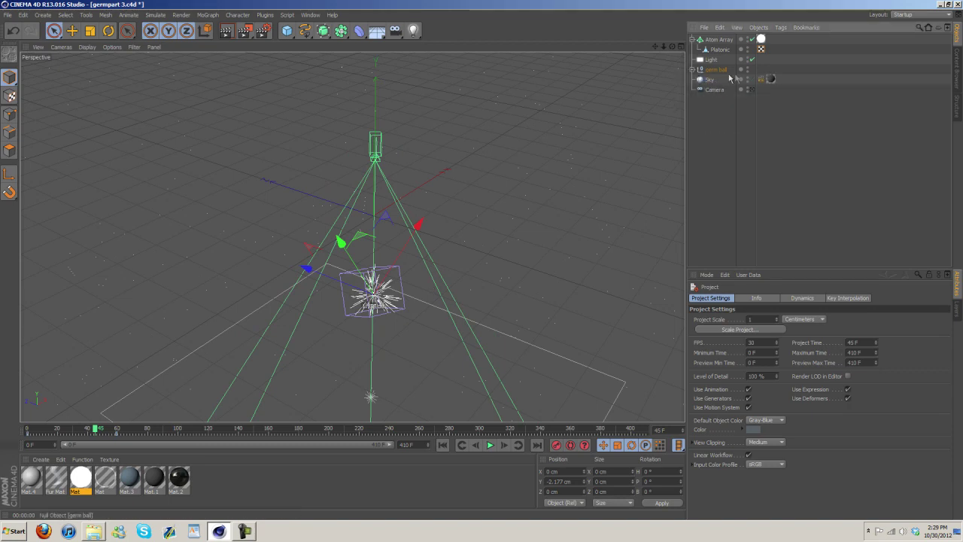
left_click(719, 39)
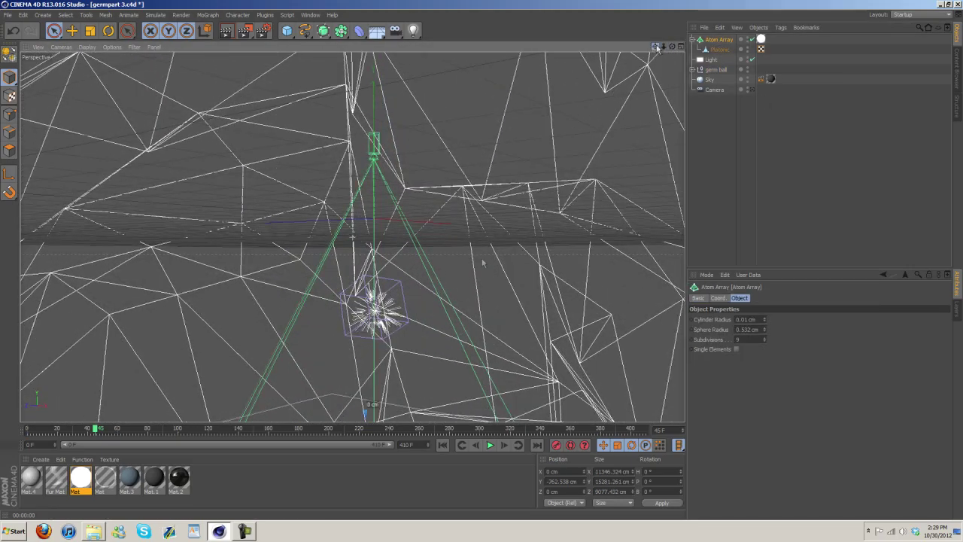
Scrub the timeline forward through frame 25 to frame 85
left_click_drag(97, 428, 27, 436)
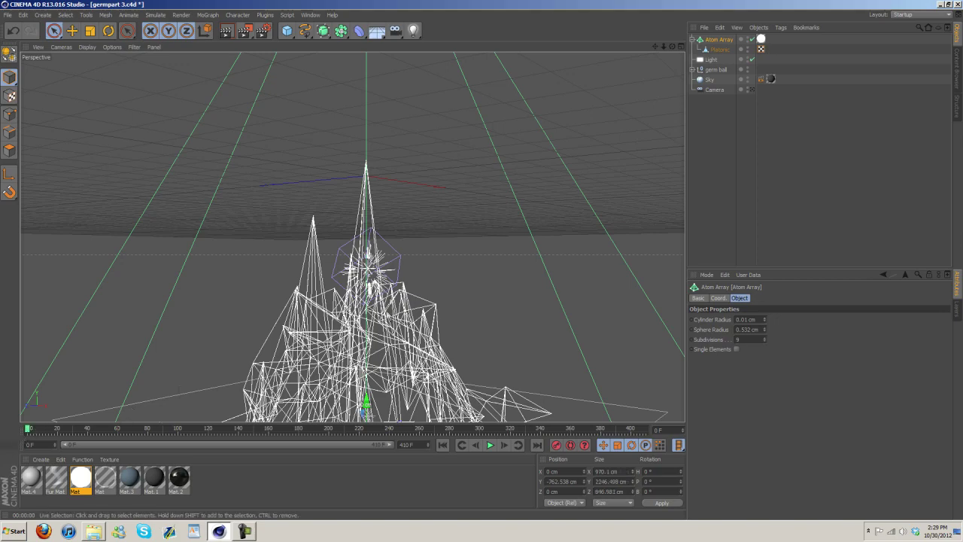
left_click(44, 429)
left_click_drag(43, 429, 104, 432)
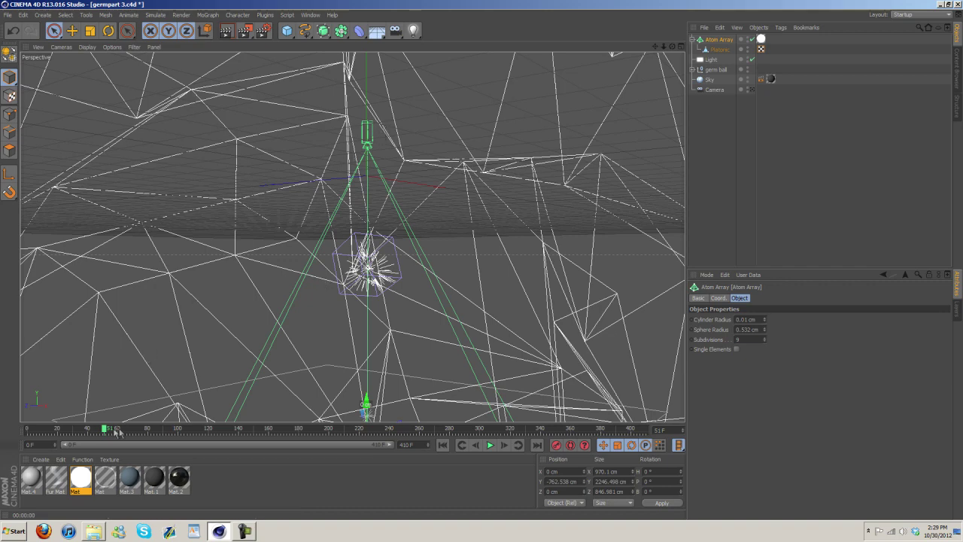
left_click_drag(103, 430, 155, 430)
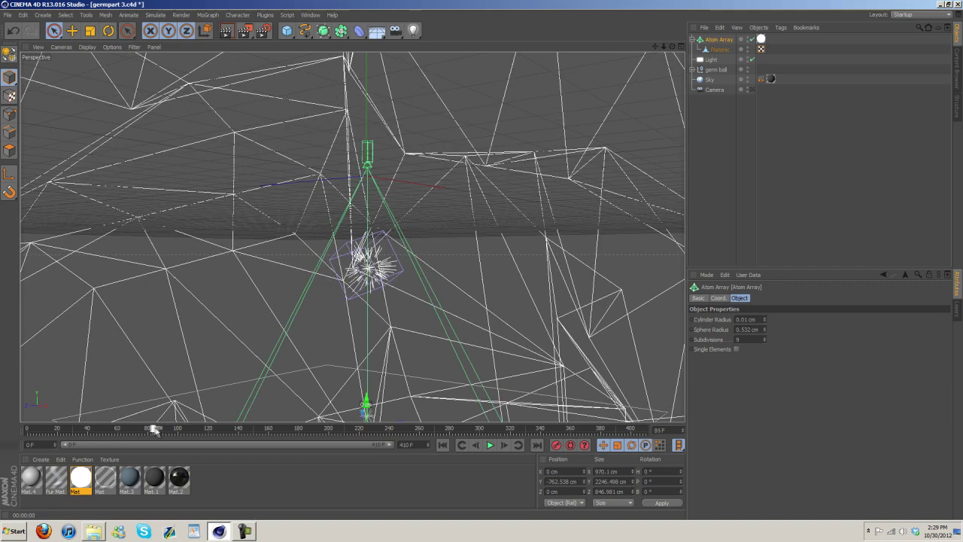
Render frame 85 through the camera, rewind, render again and scrub forward
left_click(751, 89)
left_click(226, 31)
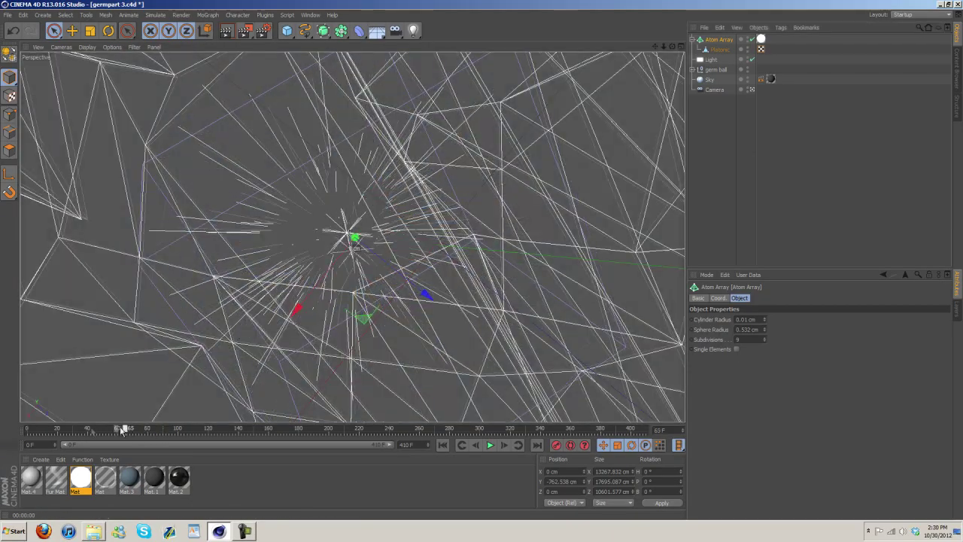
left_click_drag(155, 430, 111, 429)
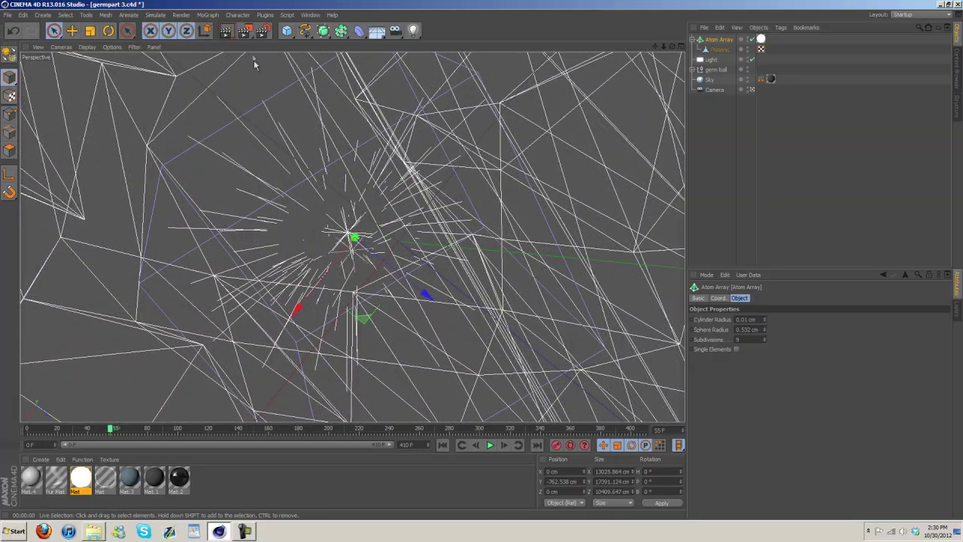
left_click(226, 31)
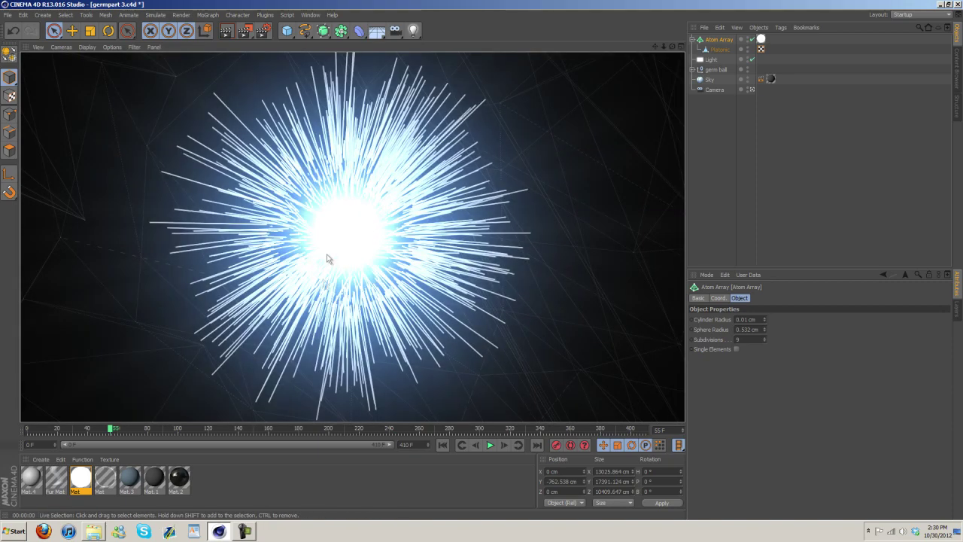
left_click_drag(112, 428, 1, 413)
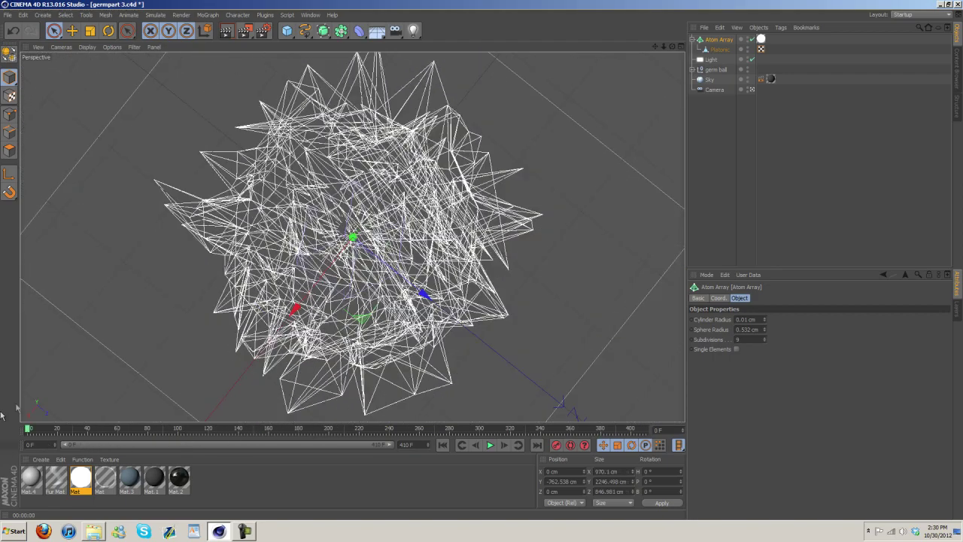
Switch to germpart 4.c4d, play to about frame 34 and render it
left_click(310, 15)
left_click(353, 225)
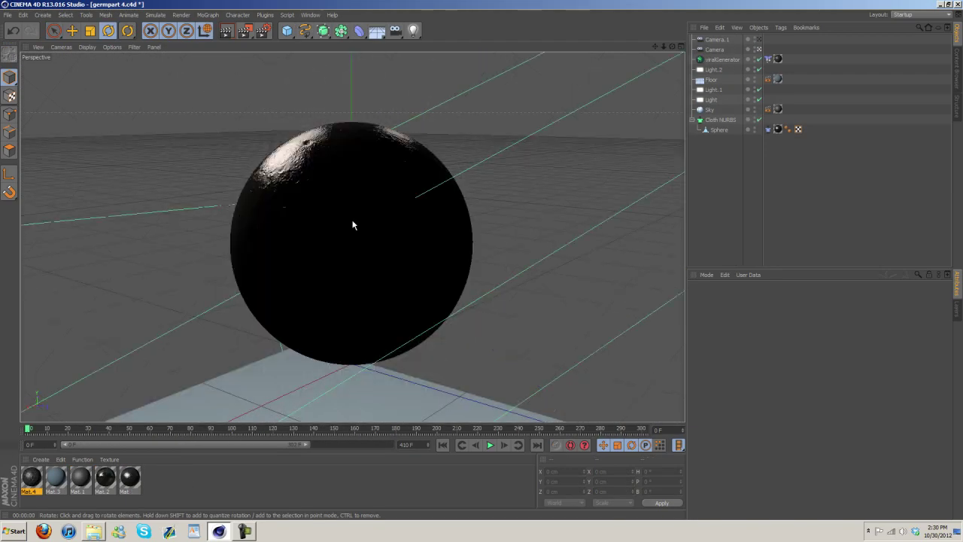
left_click(490, 445)
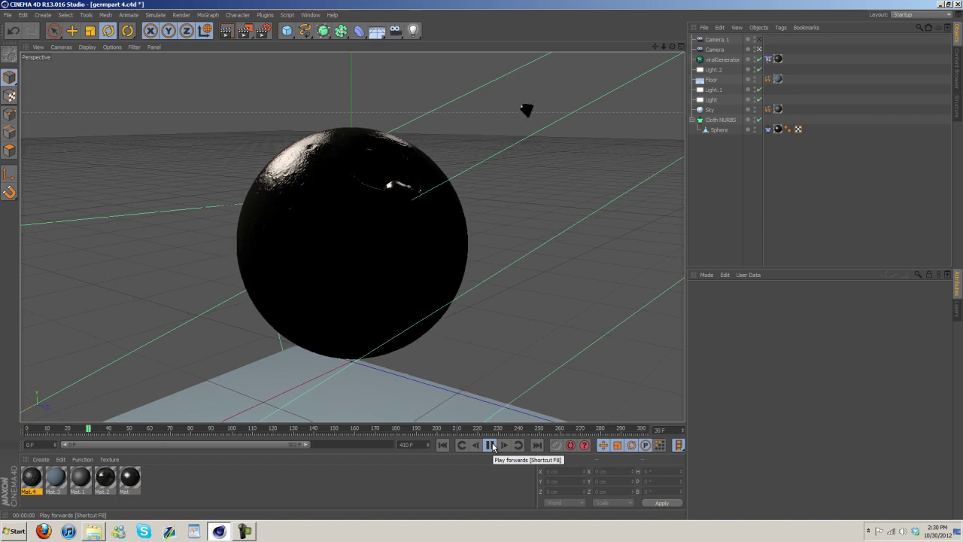
left_click(491, 445)
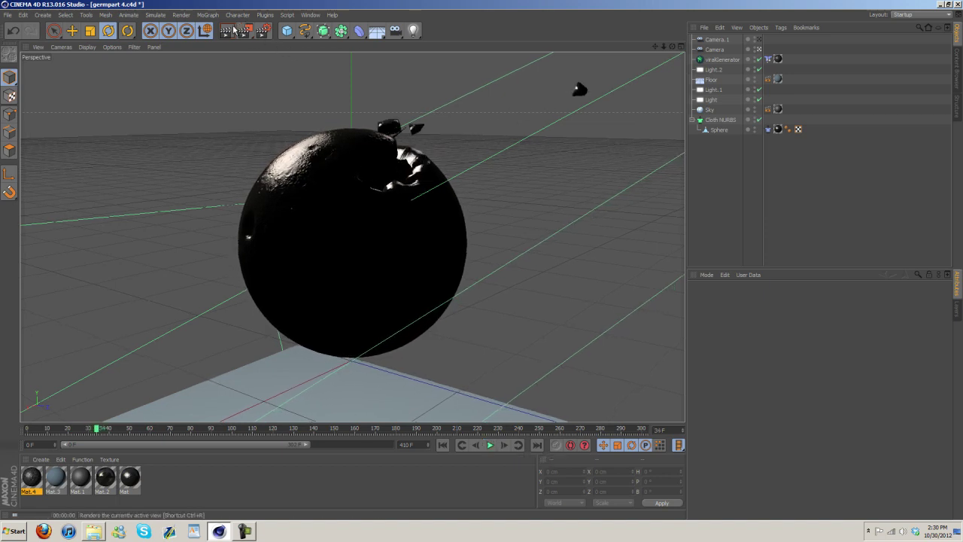
left_click(233, 30)
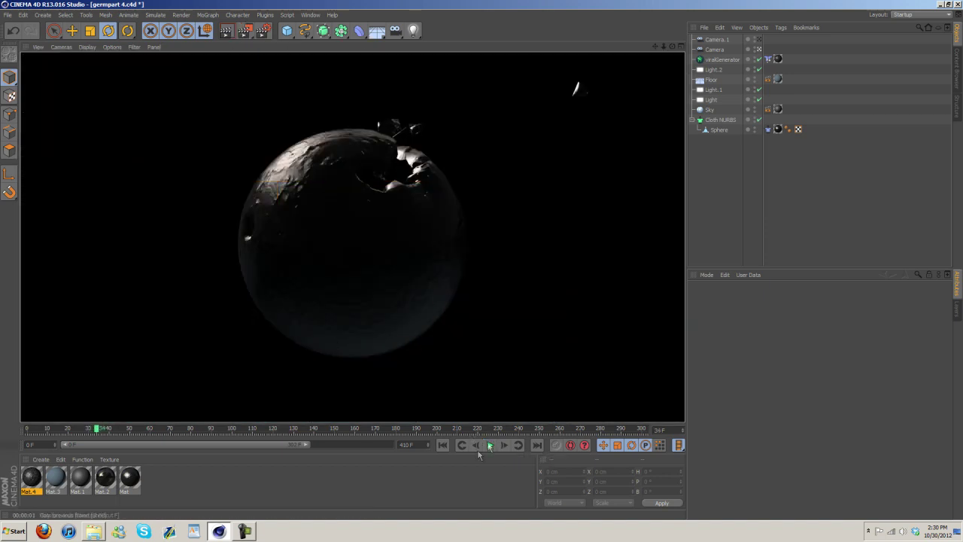
Resume playback, stop around frame 54 and select the Sphere object
left_click(490, 444)
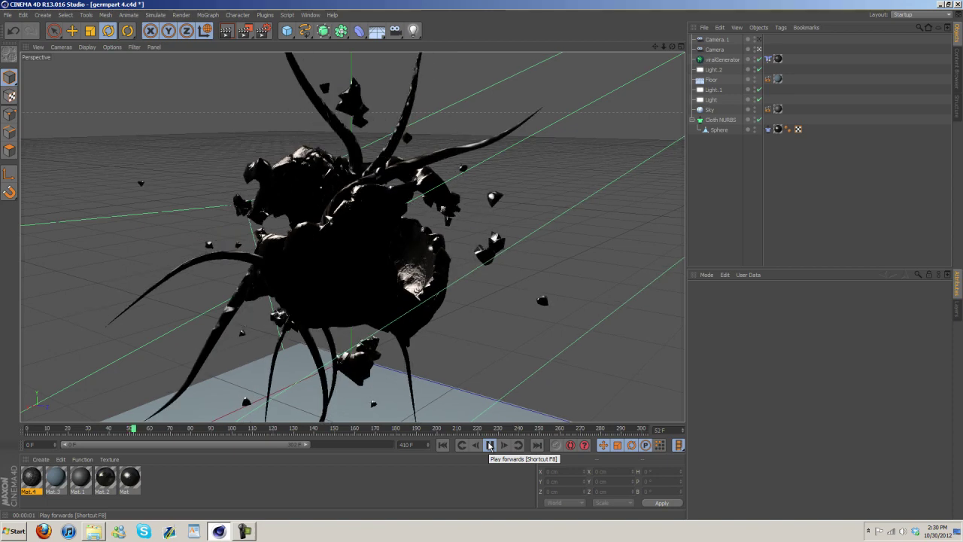
left_click(489, 444)
left_click(719, 130)
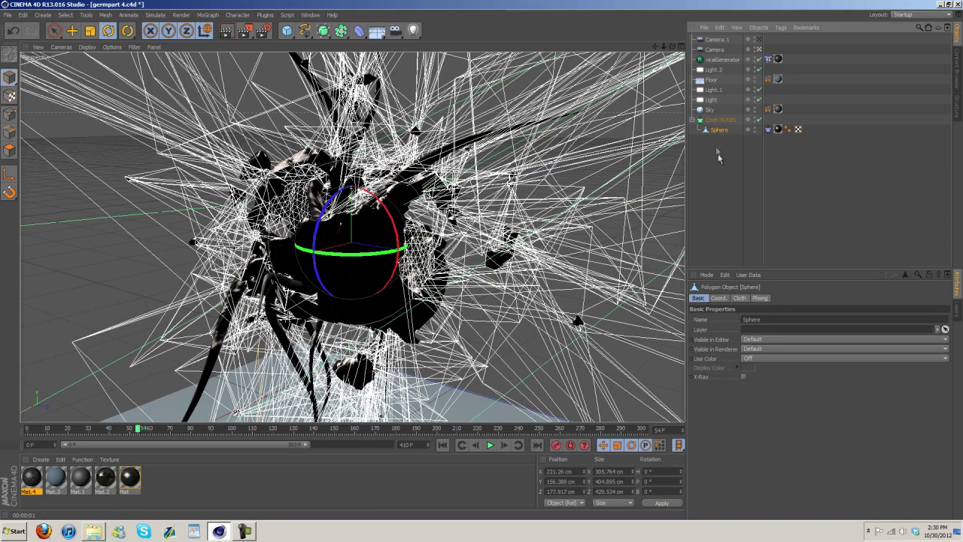
left_click(311, 14)
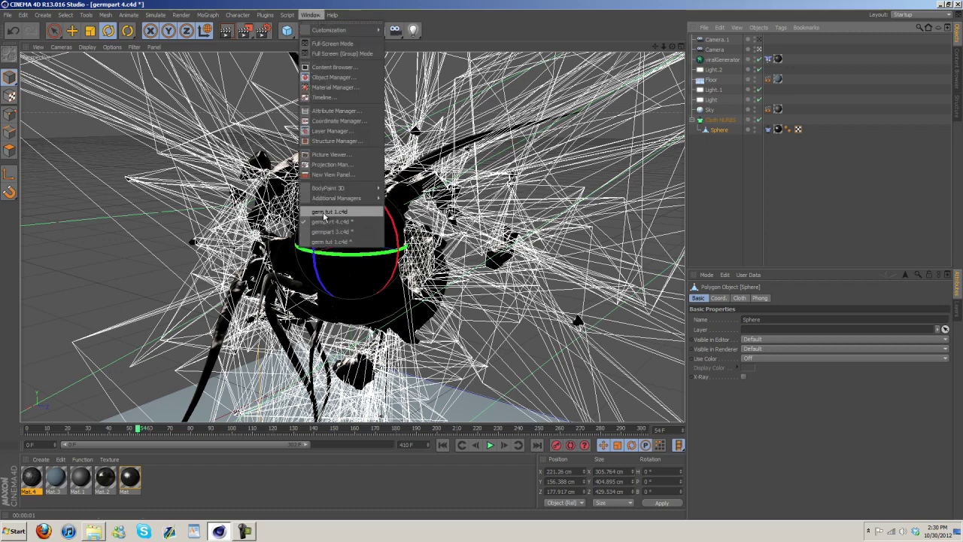
Switch to germ tut 1.c4d and shift the camera animation keys earlier to frame 3
left_click(339, 215)
left_click_drag(528, 430, 309, 430)
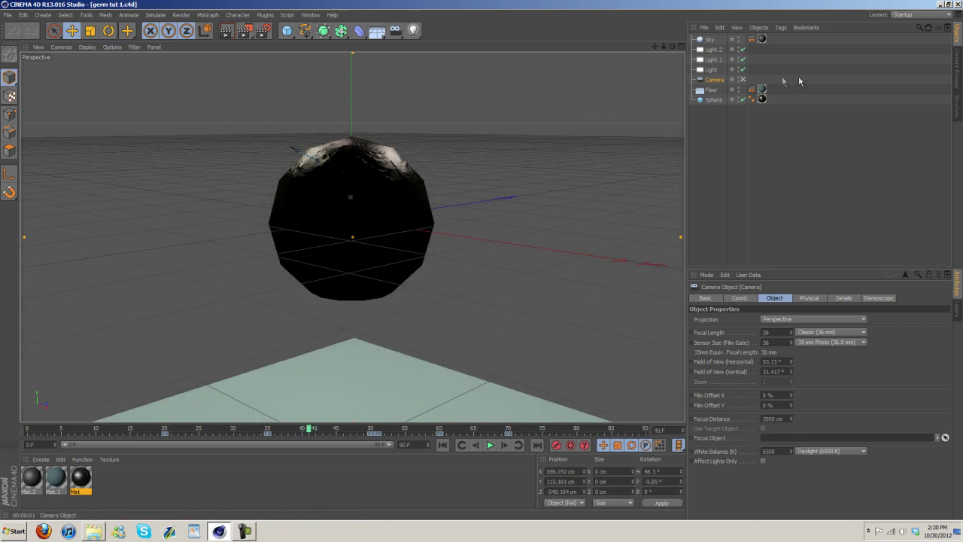
left_click_drag(525, 437, 227, 430)
left_click(336, 435)
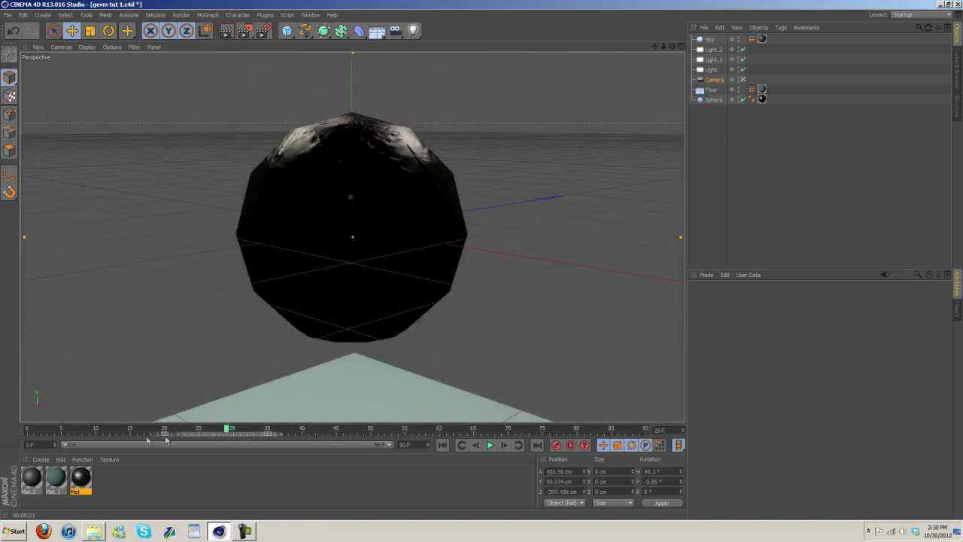
left_click_drag(166, 440, 51, 435)
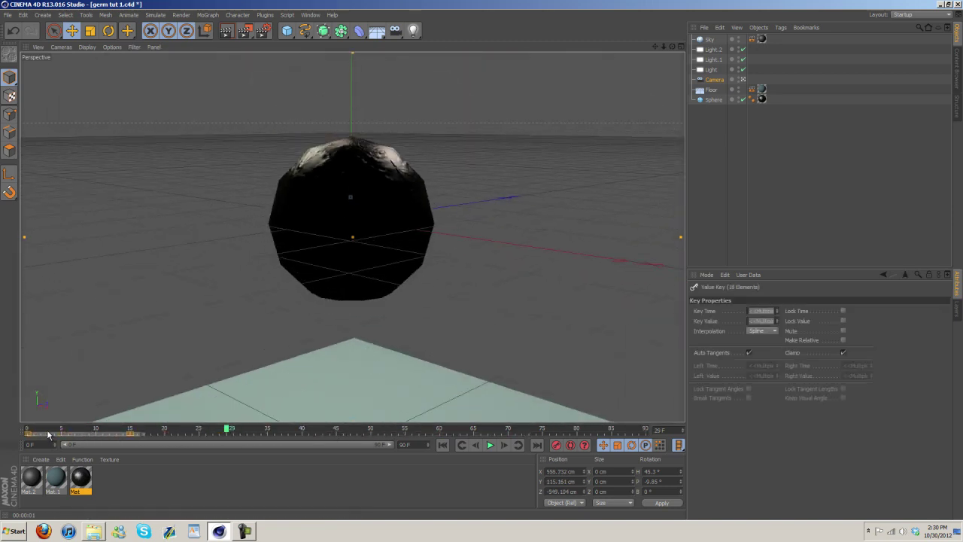
Scrub through the camera move, then render a preview of the dark sphere
left_click(48, 432)
left_click_drag(44, 430, 235, 429)
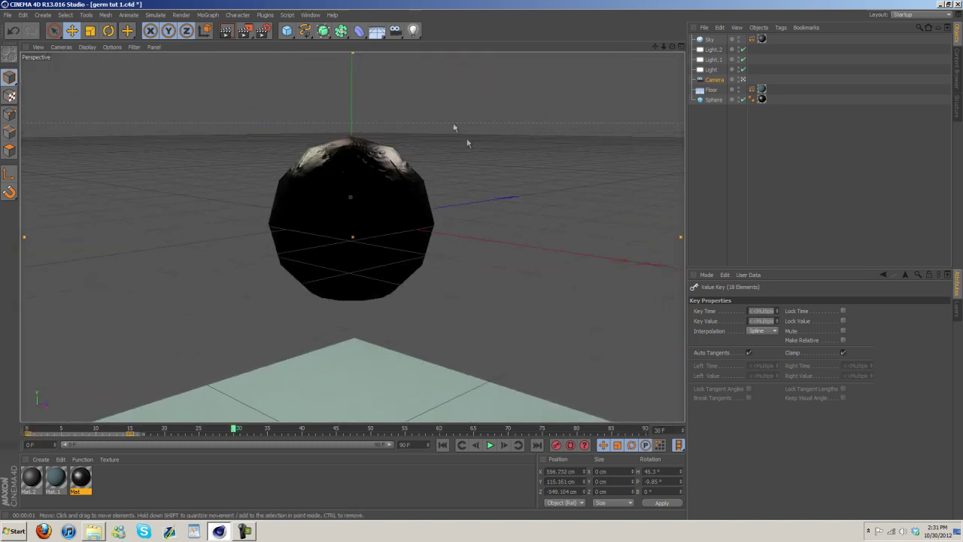
left_click(284, 435)
left_click_drag(233, 432, 133, 440)
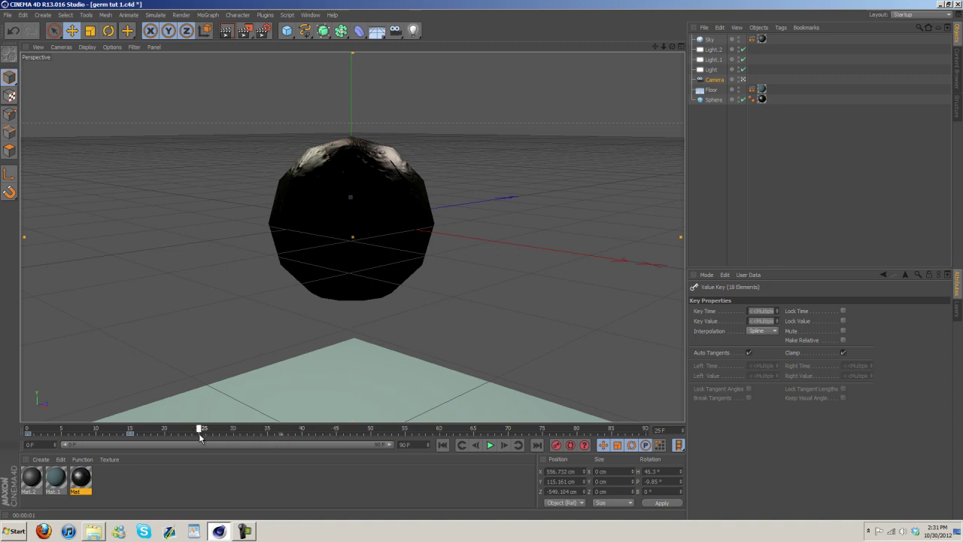
left_click_drag(289, 429, 270, 439)
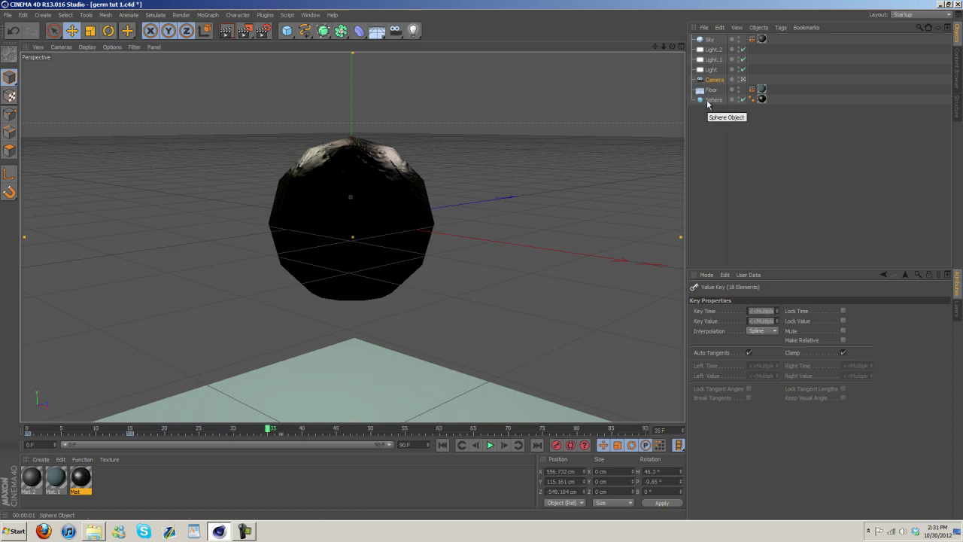
left_click(225, 31)
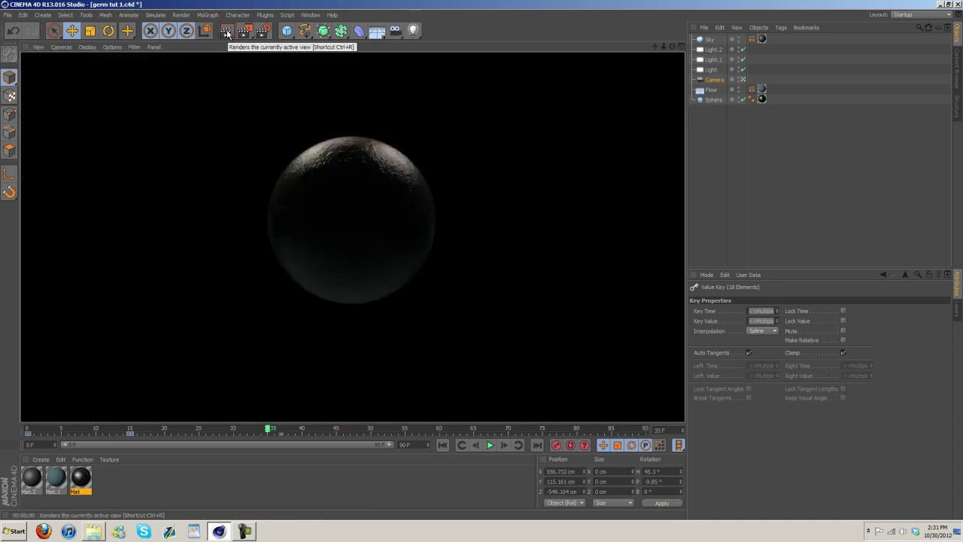
Select the Sphere object to show its properties
left_click(712, 100)
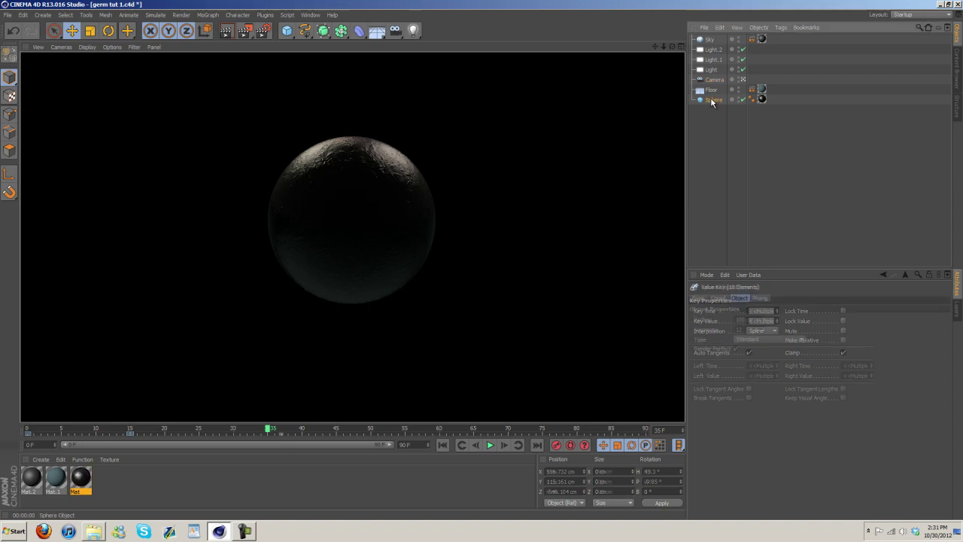
left_click(715, 129)
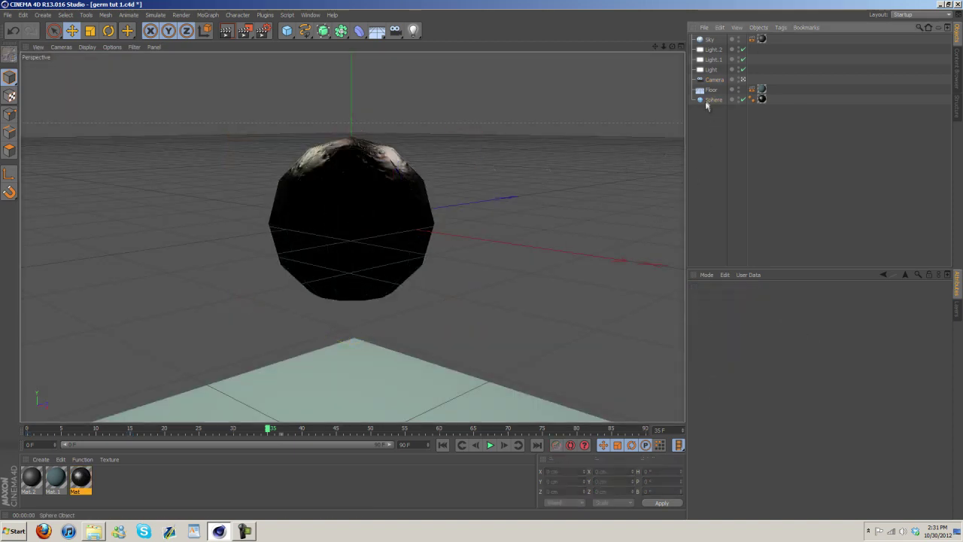
left_click(712, 99)
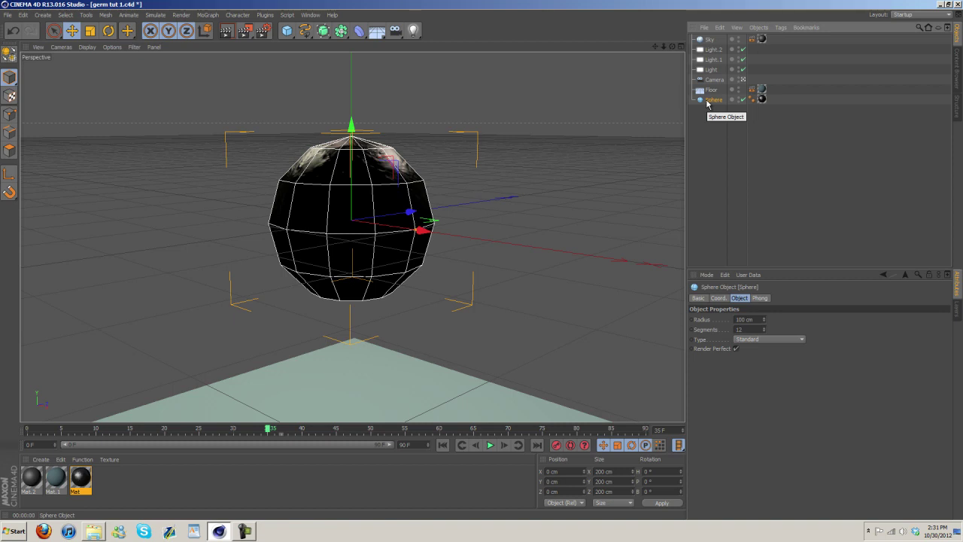
left_click(717, 113)
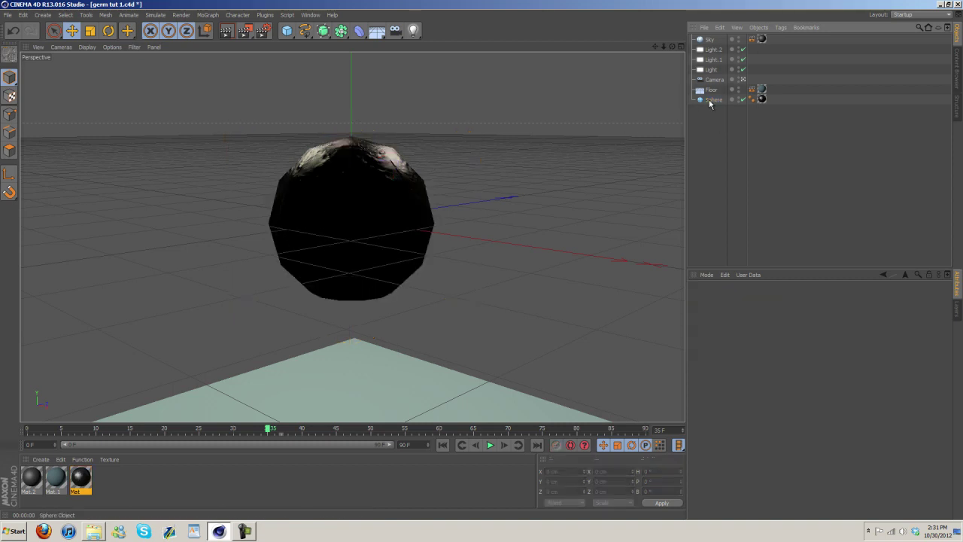
left_click(709, 103)
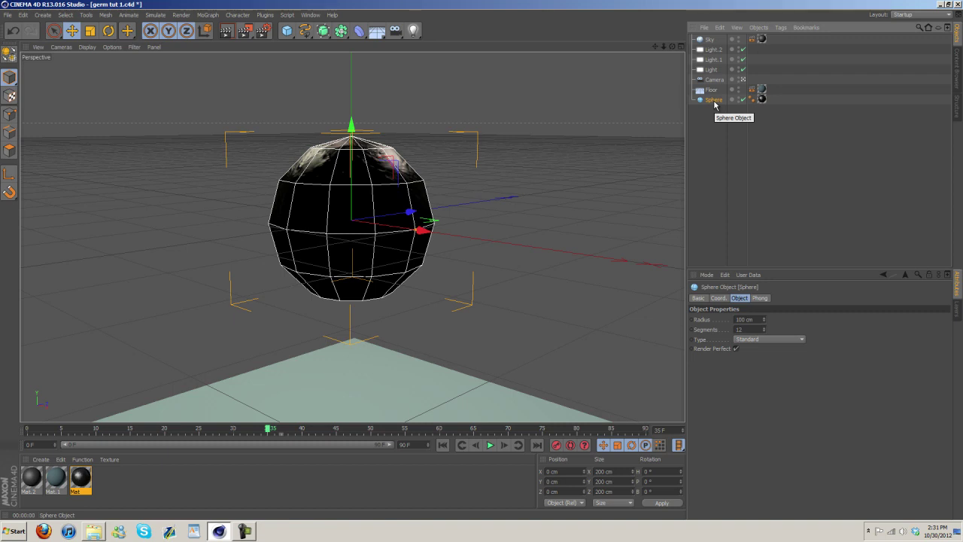
right_click(714, 105)
left_click(709, 105)
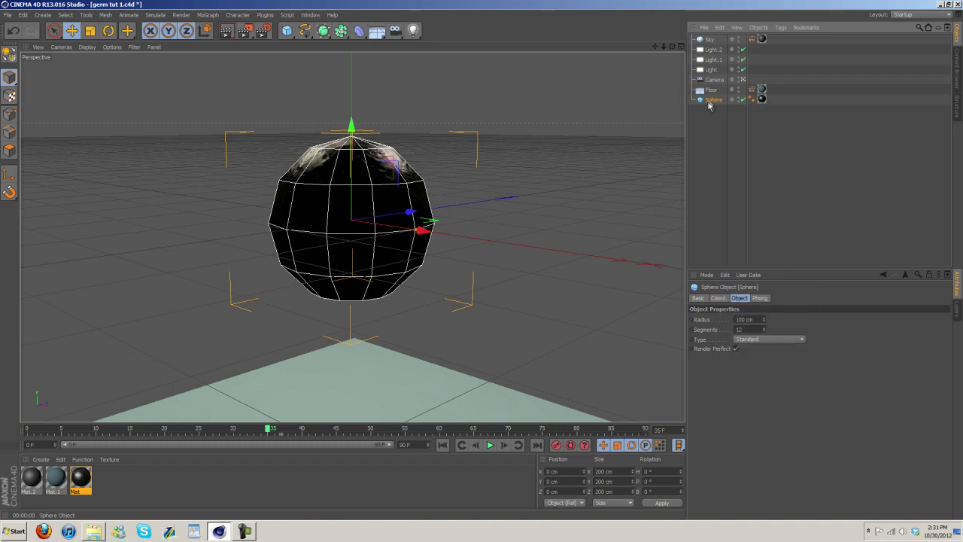
Change the Sphere's Type to Icosahedron
left_click(752, 339)
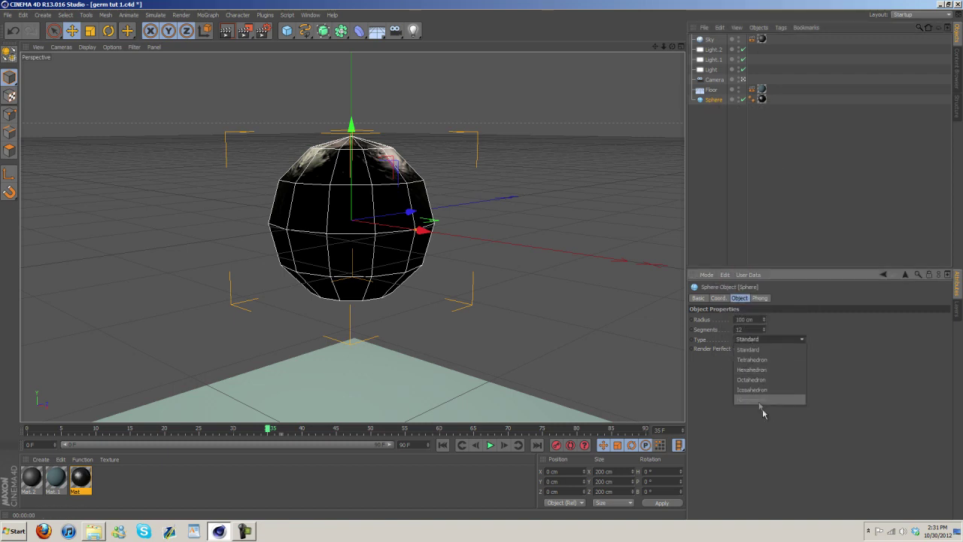
left_click(753, 379)
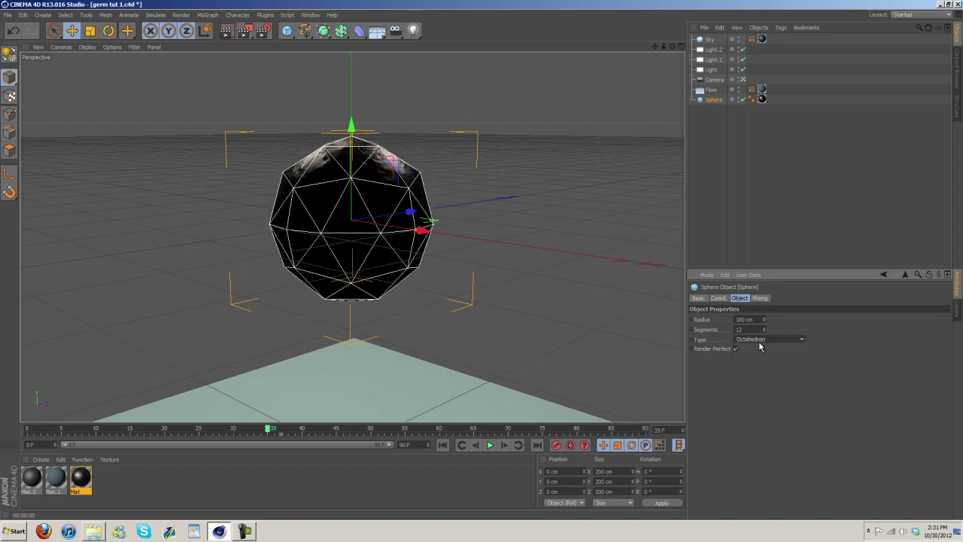
scroll(761, 344, "down", 1)
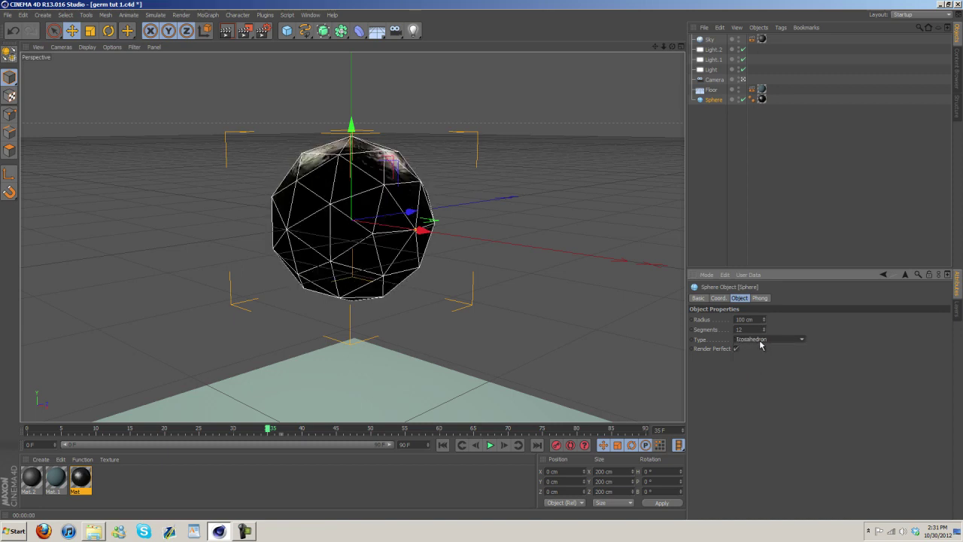
left_click(310, 15)
left_click(342, 225)
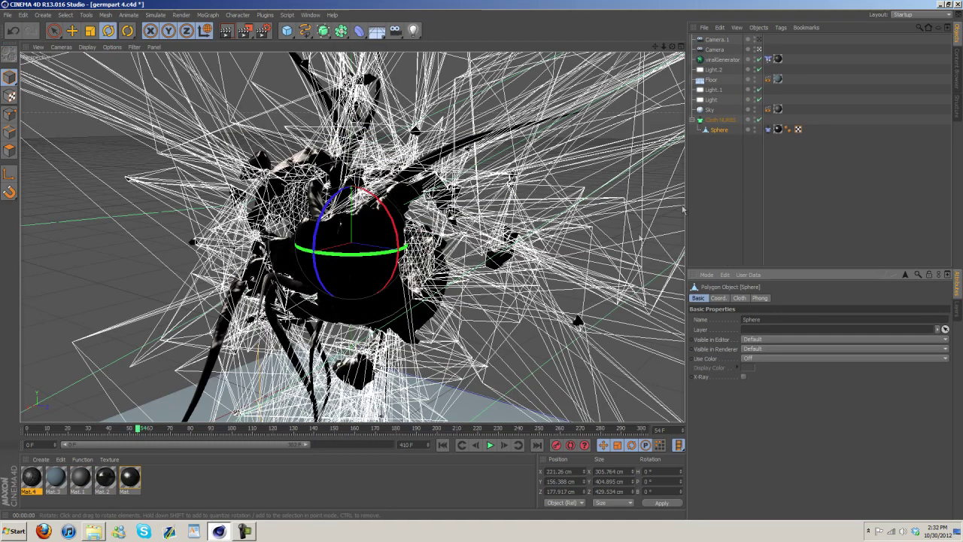
key("shift+f")
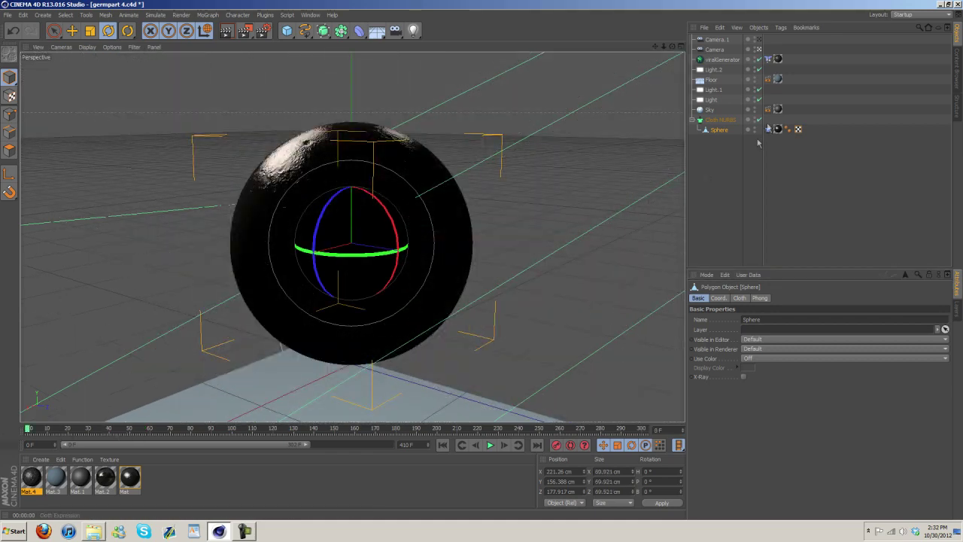
left_click(720, 120)
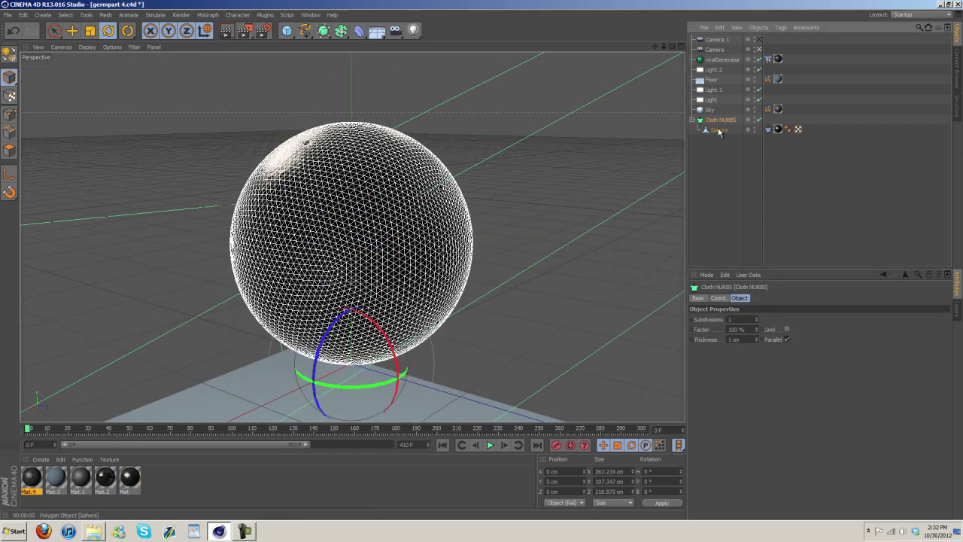
left_click(718, 130)
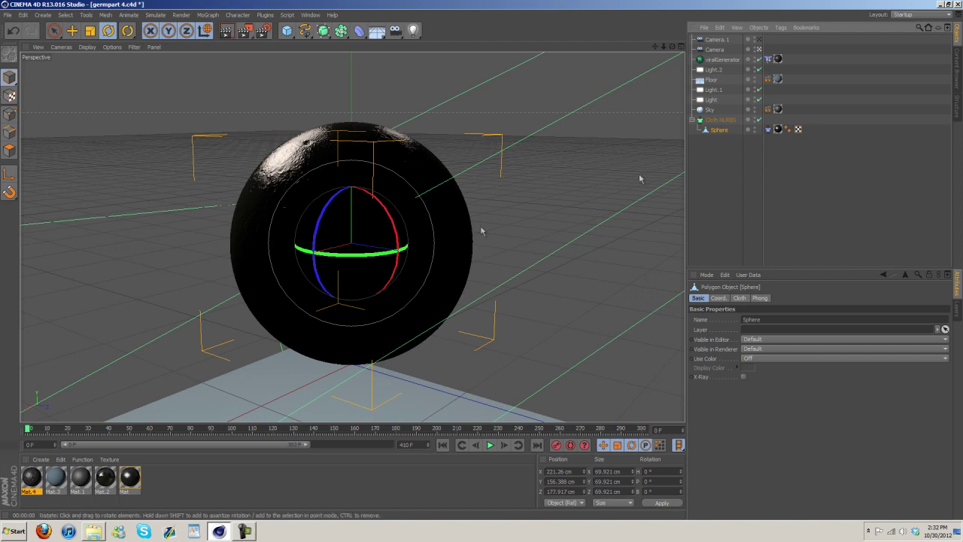
left_click(720, 122)
left_click(714, 130)
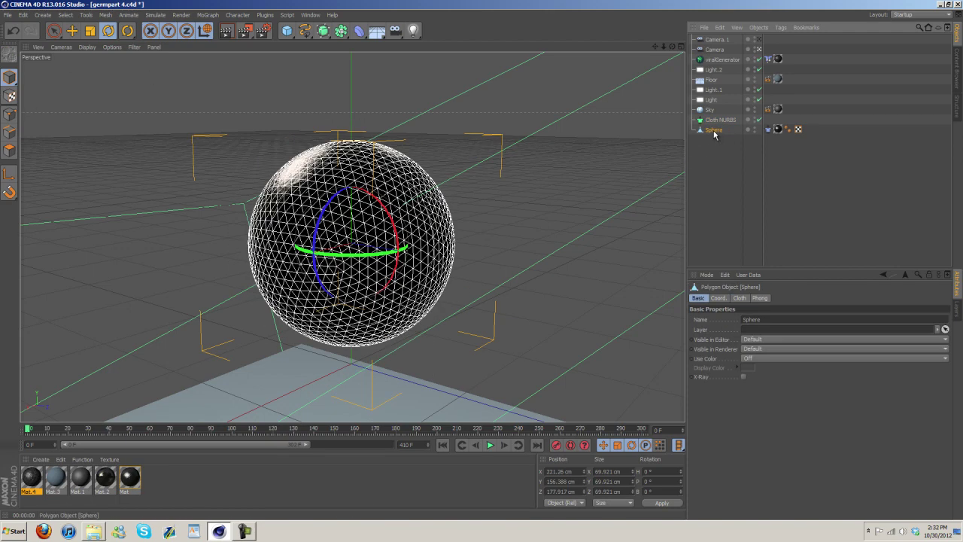
left_click_drag(715, 132, 715, 124)
left_click(311, 14)
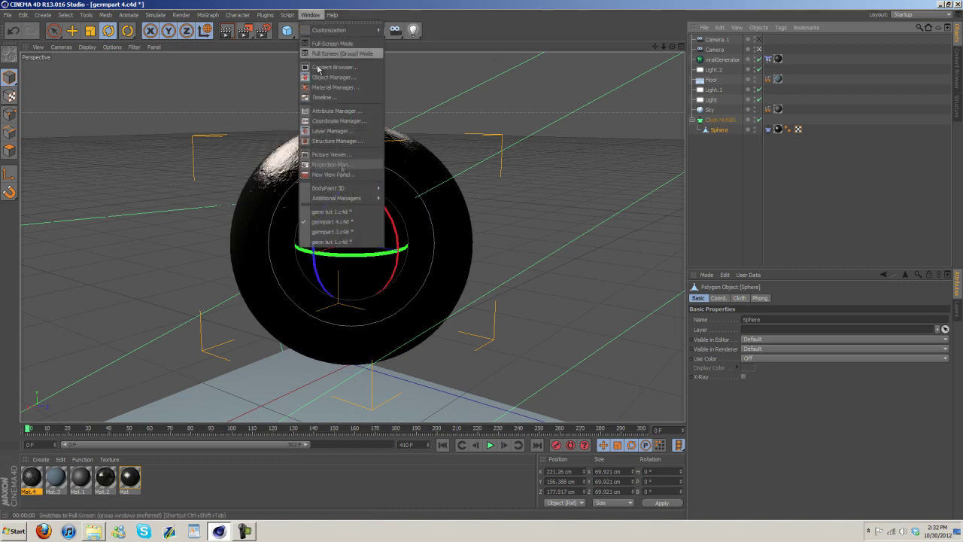
left_click(334, 216)
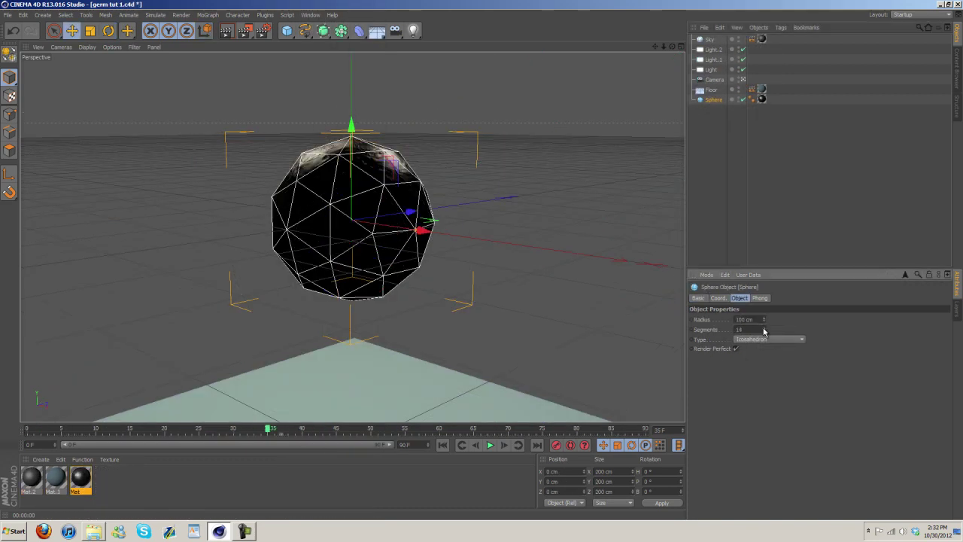
Set the Sphere's Segments to 30 and make it an editable polygon object
left_click_drag(762, 329, 767, 333)
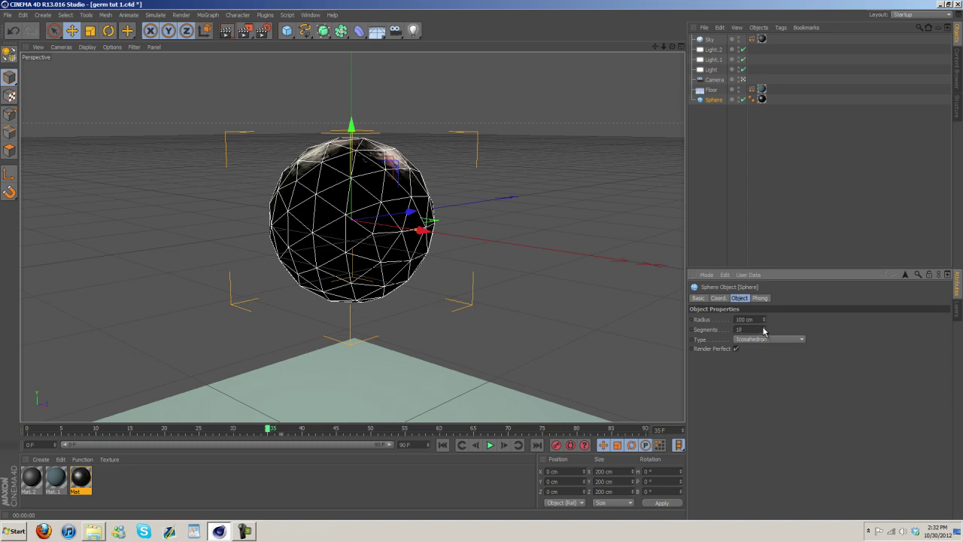
left_click(755, 329)
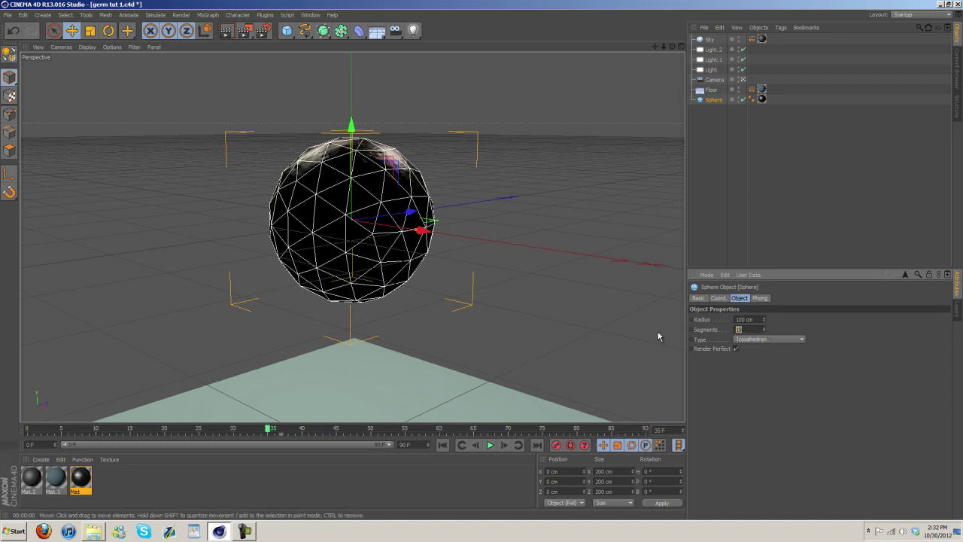
type("24")
key("Return")
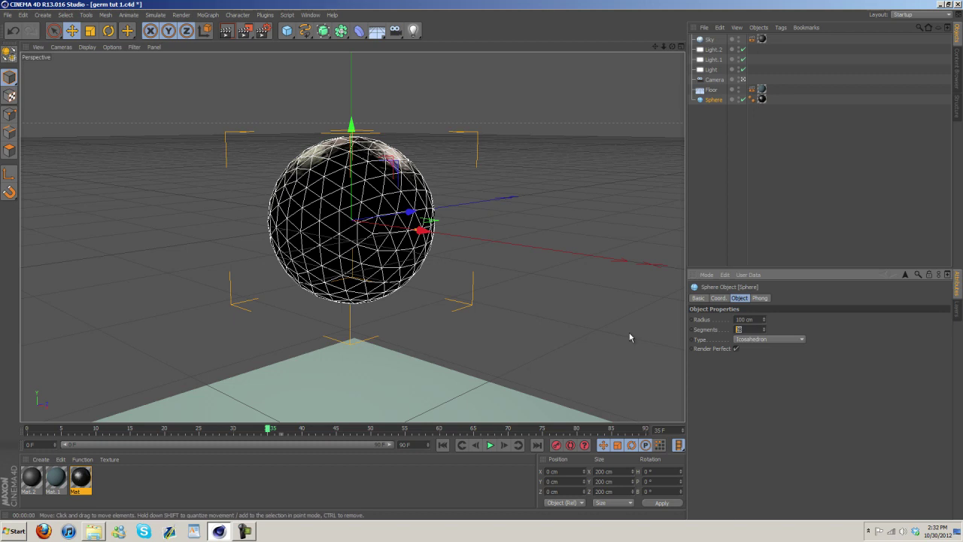
type("30")
key("Return")
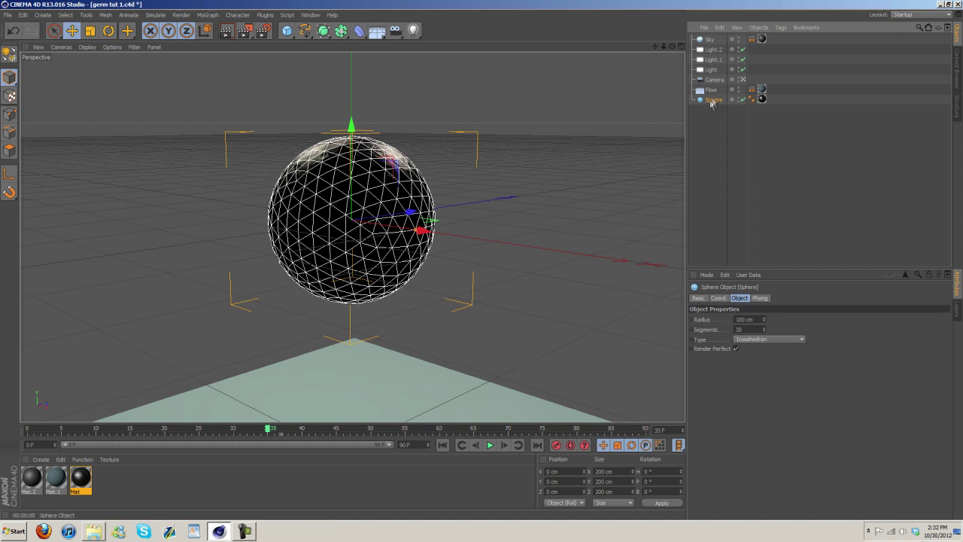
left_click(9, 56)
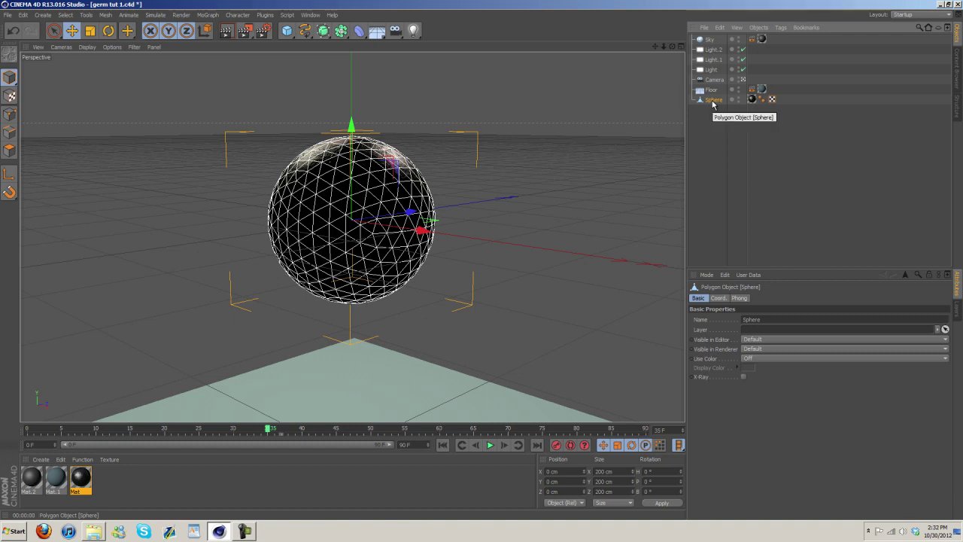
Keep the Sphere editable and add a Cloth tag with tearing enabled
key("ctrl+z")
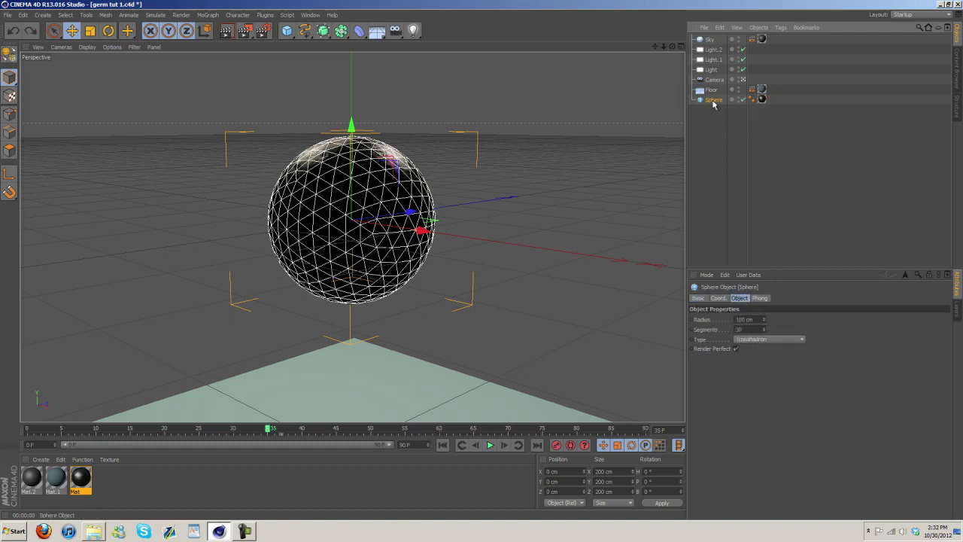
key("c")
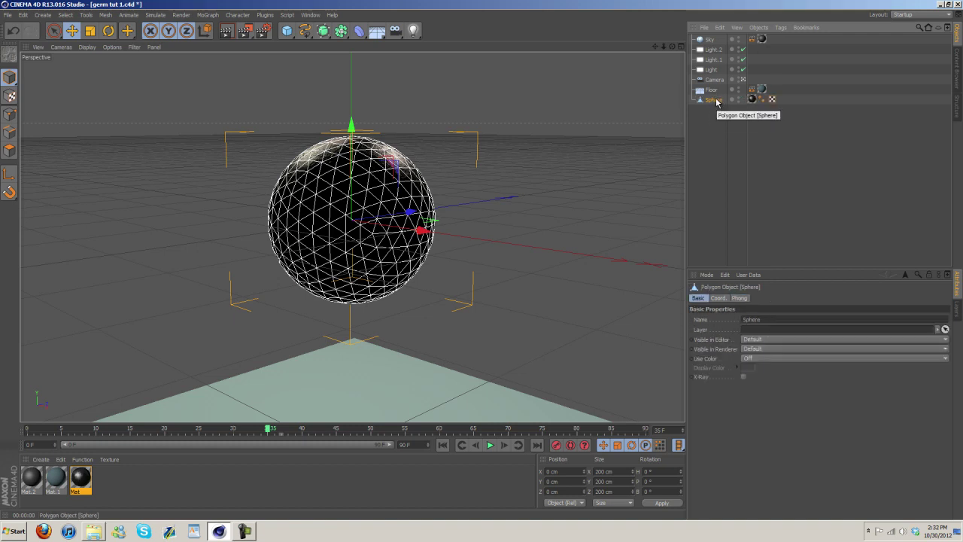
right_click(714, 103)
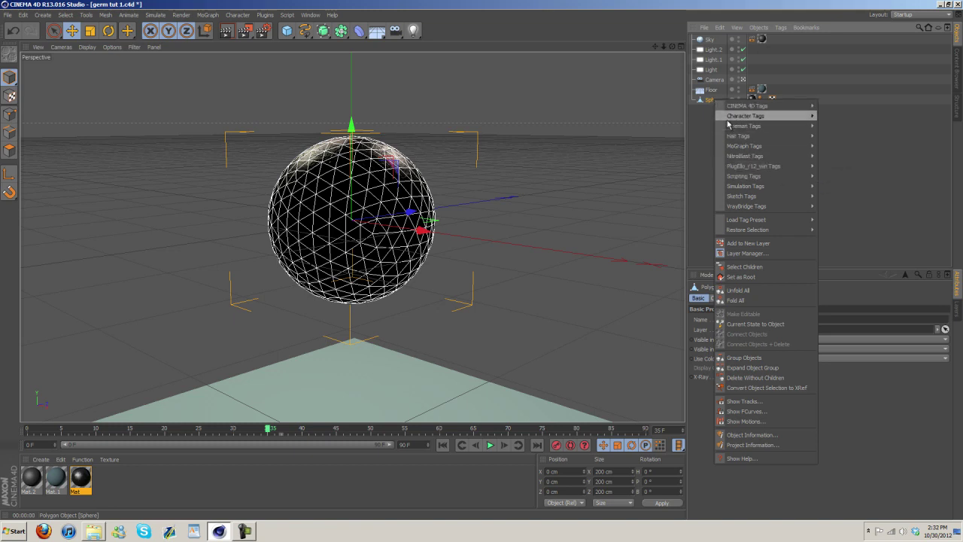
mouse_move(760, 187)
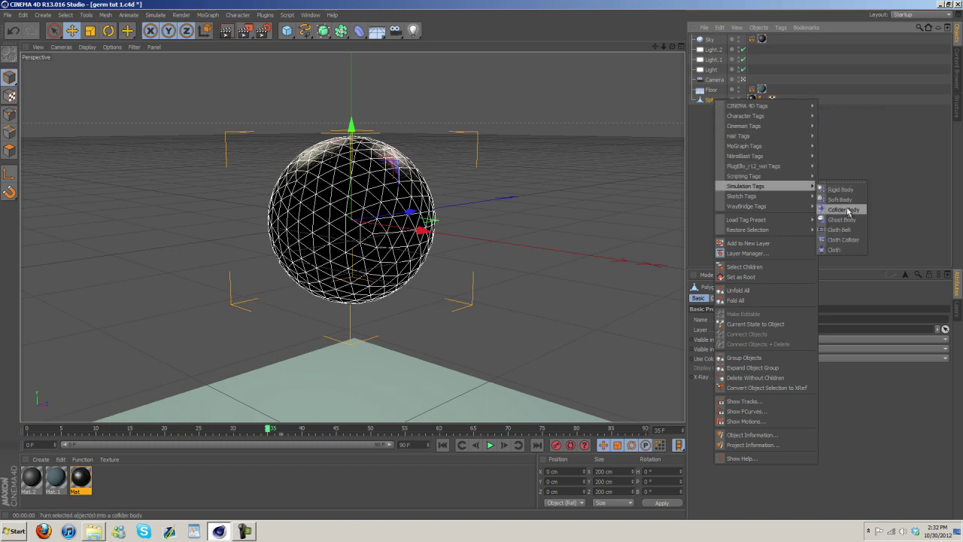
left_click(839, 251)
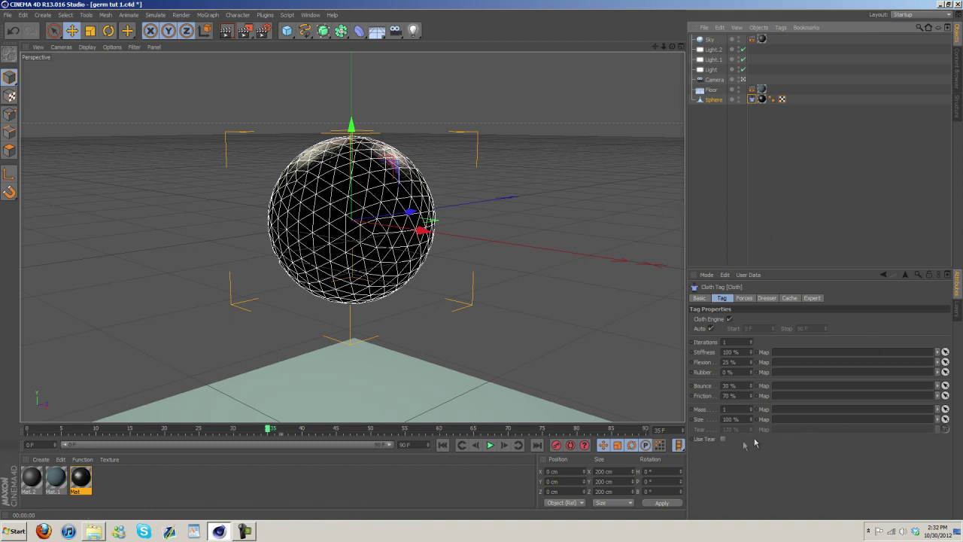
left_click(723, 438)
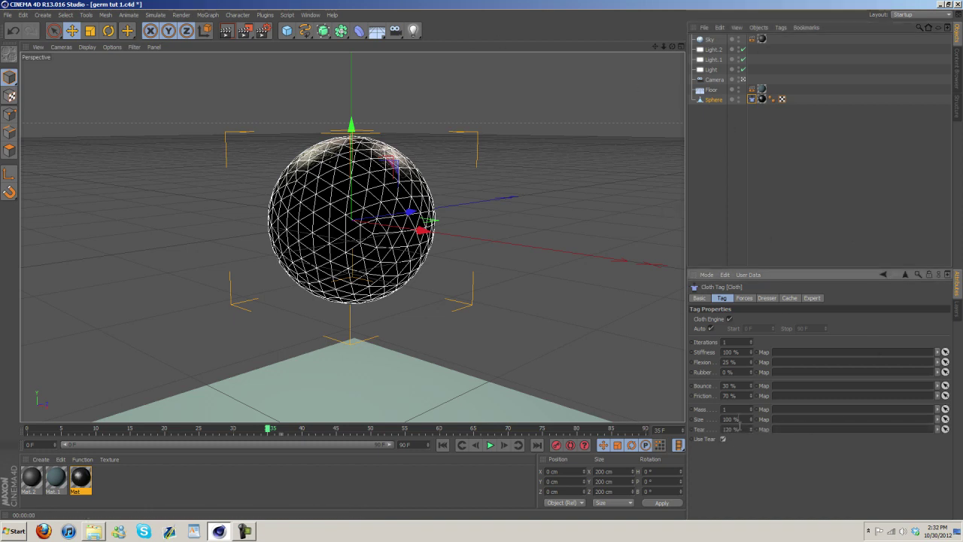
Set the Cloth tag's Gravity to 0 in its Forces settings
left_click(744, 298)
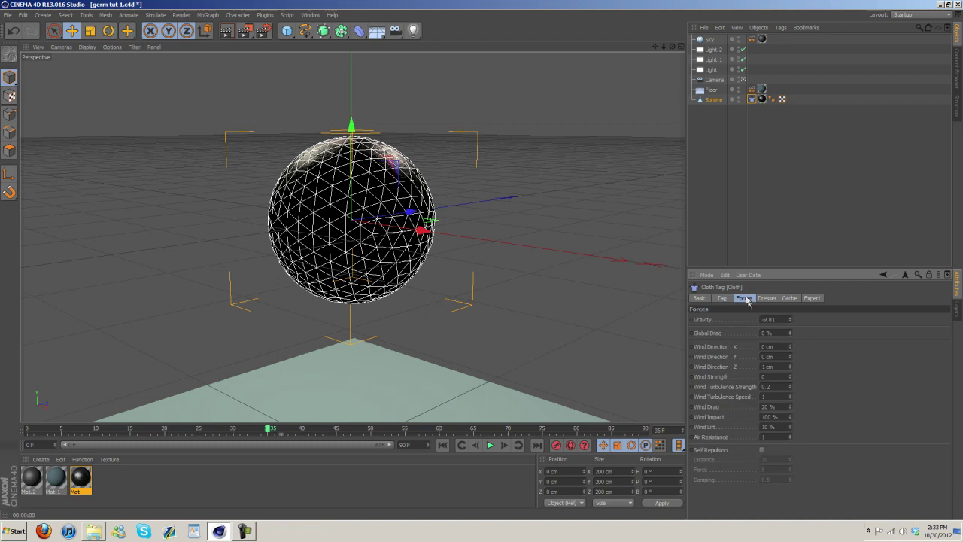
type("0")
key("Return")
left_click(789, 297)
left_click(812, 298)
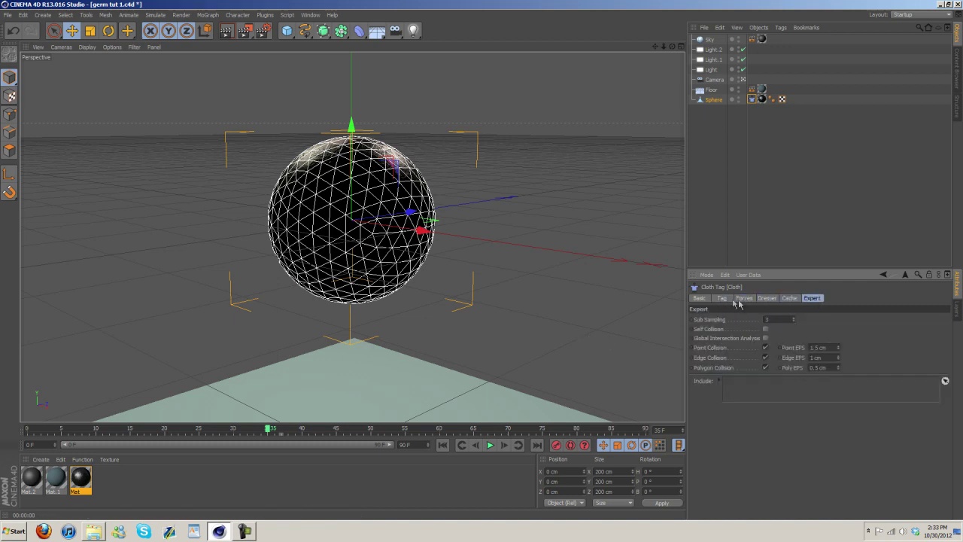
left_click(721, 298)
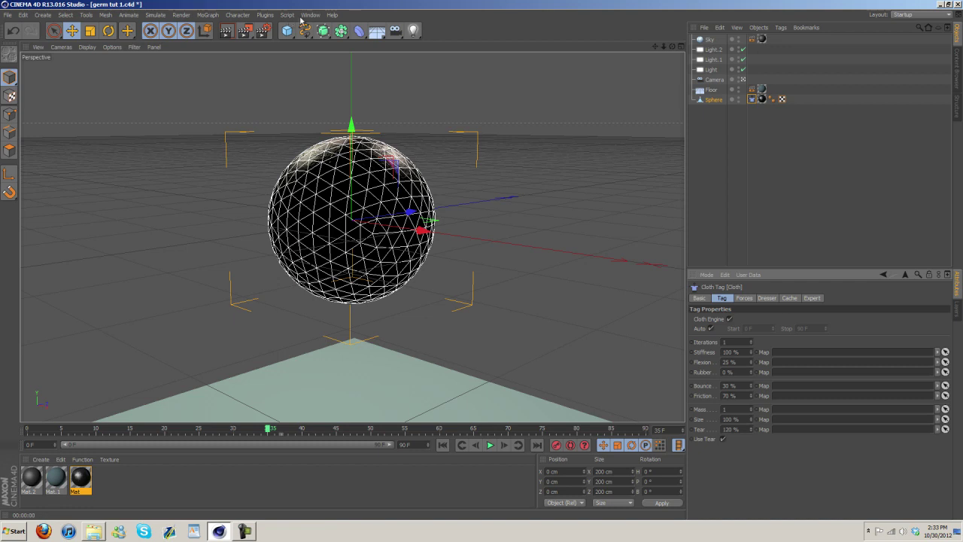
Add a Cloth NURBS and parent the Sphere under it
left_click(201, 15)
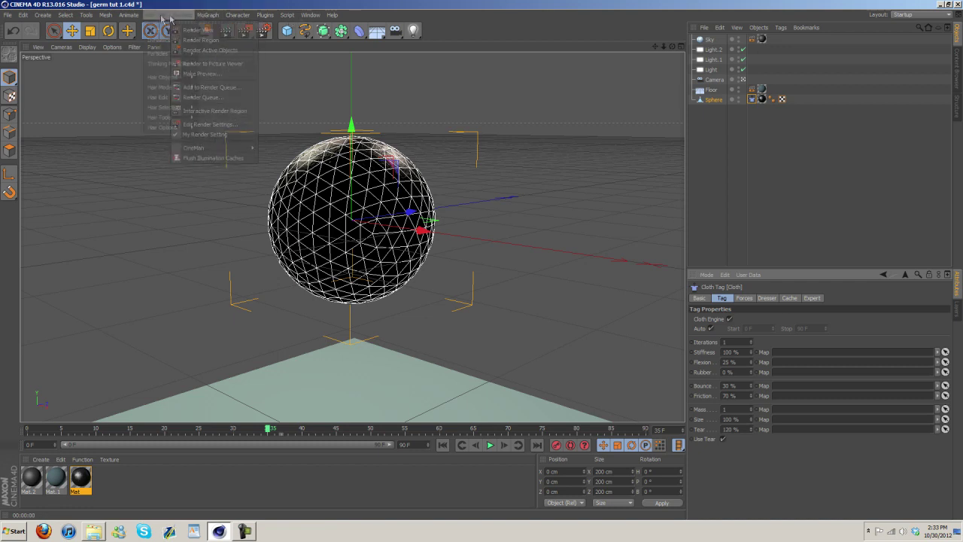
mouse_move(156, 15)
left_click(209, 35)
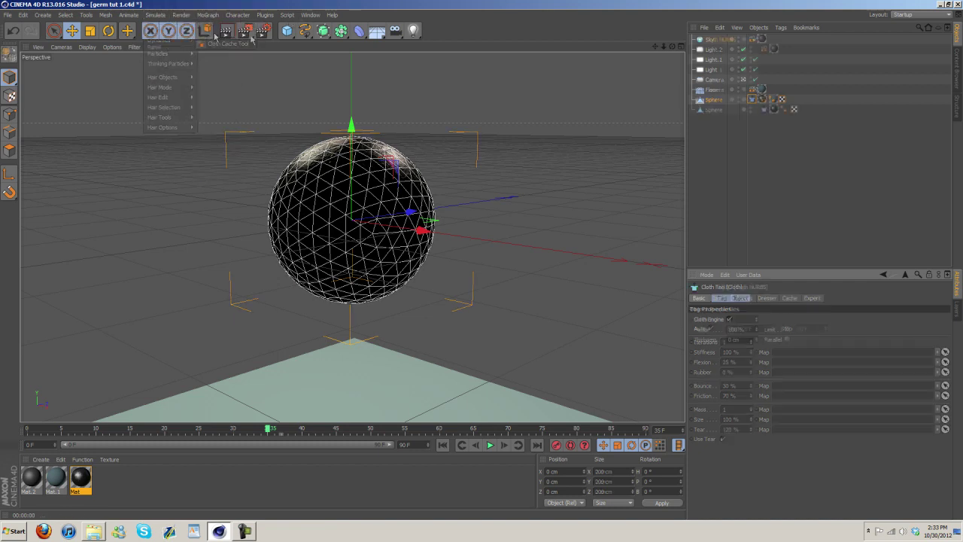
left_click_drag(707, 39, 713, 112)
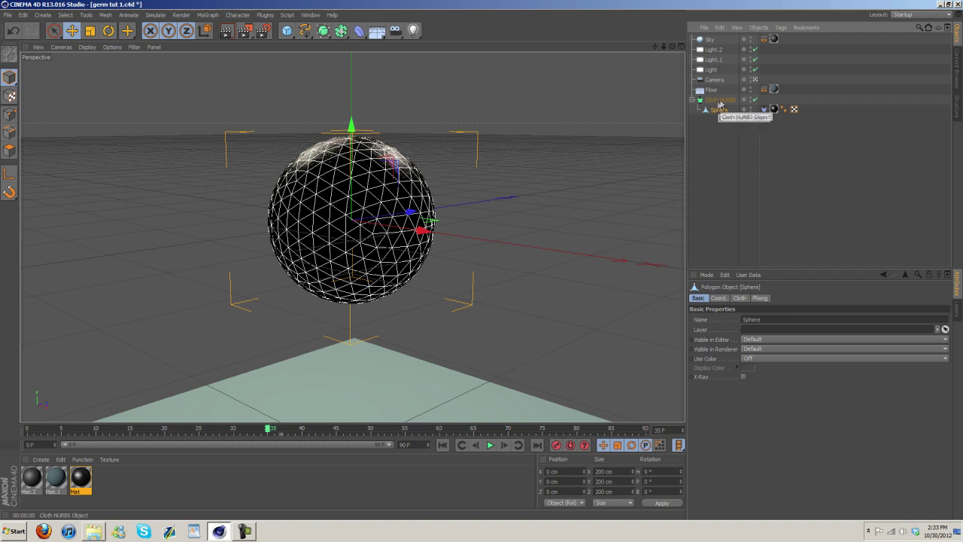
left_click(720, 100)
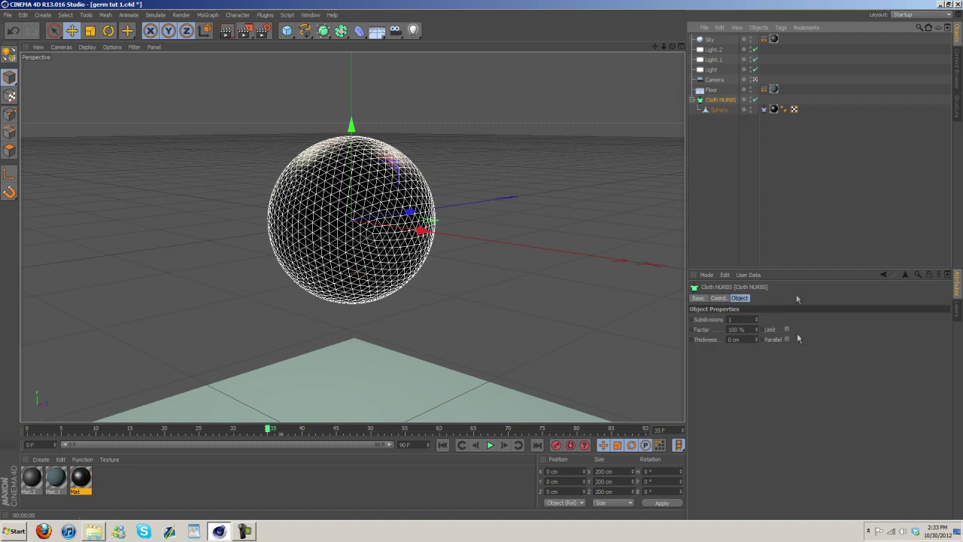
Give the Cloth NURBS 1 cm Parallel thickness with Subdivisions kept at 1
double_click(733, 339)
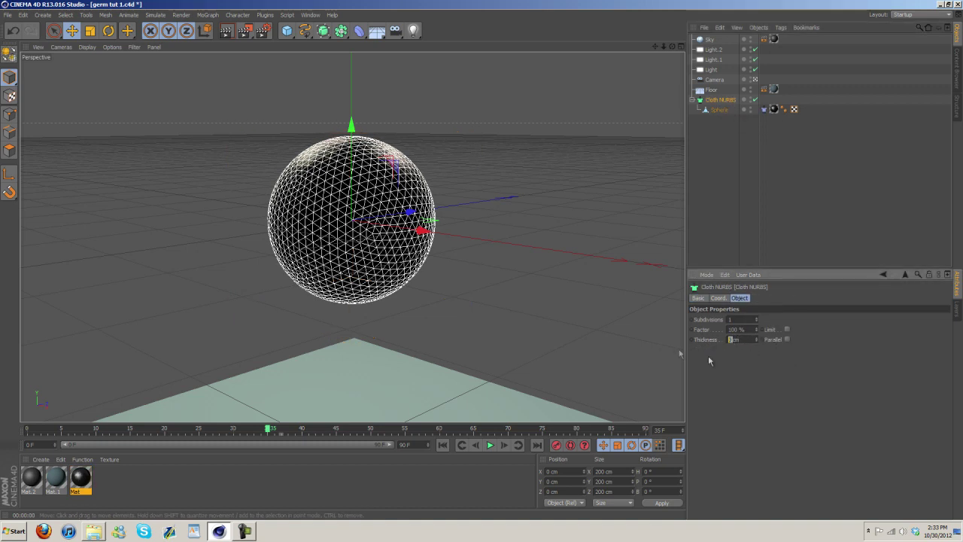
type("1")
key("Return")
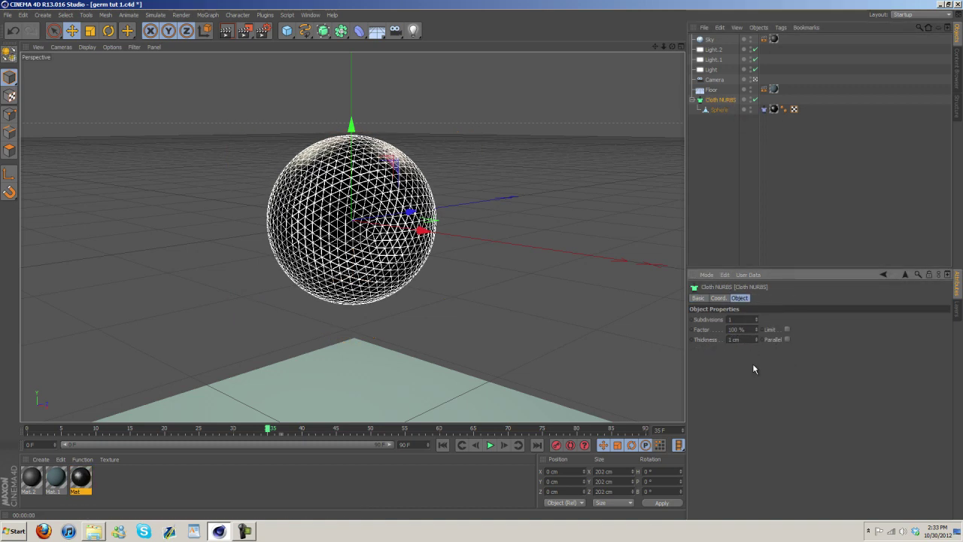
left_click(787, 339)
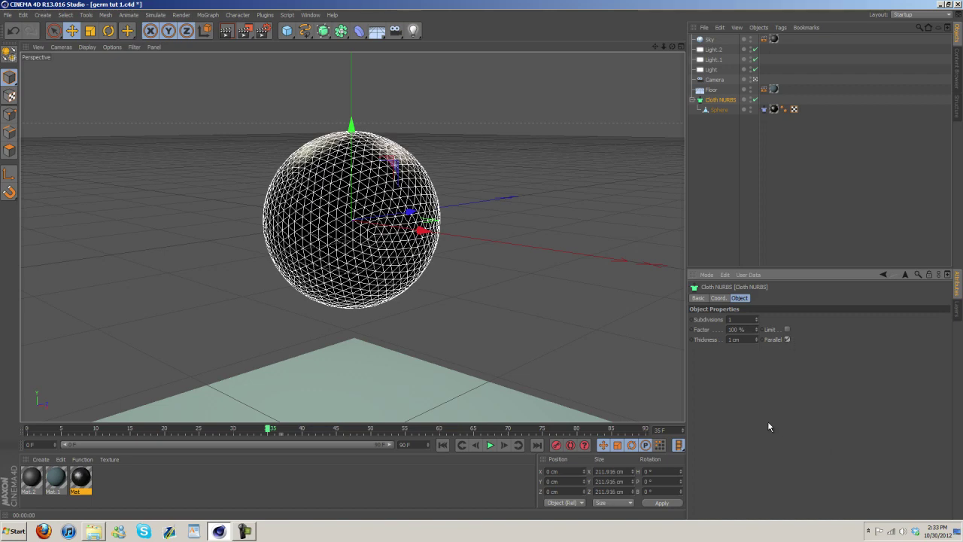
left_click(757, 318)
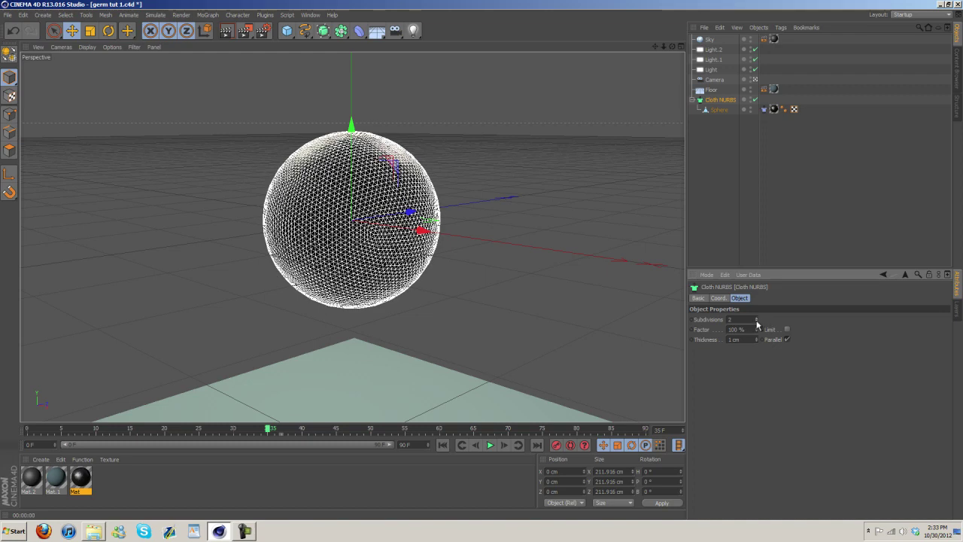
left_click(757, 322)
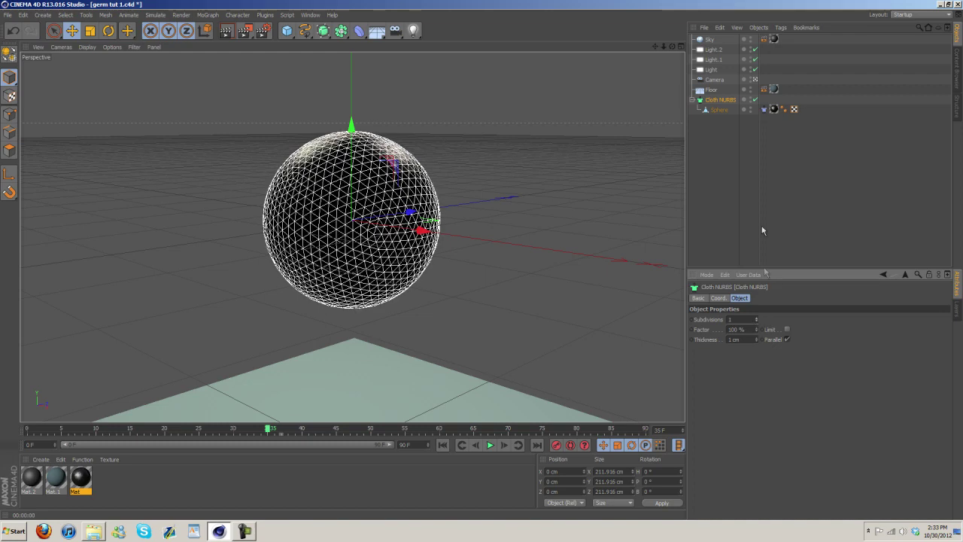
left_click(689, 183)
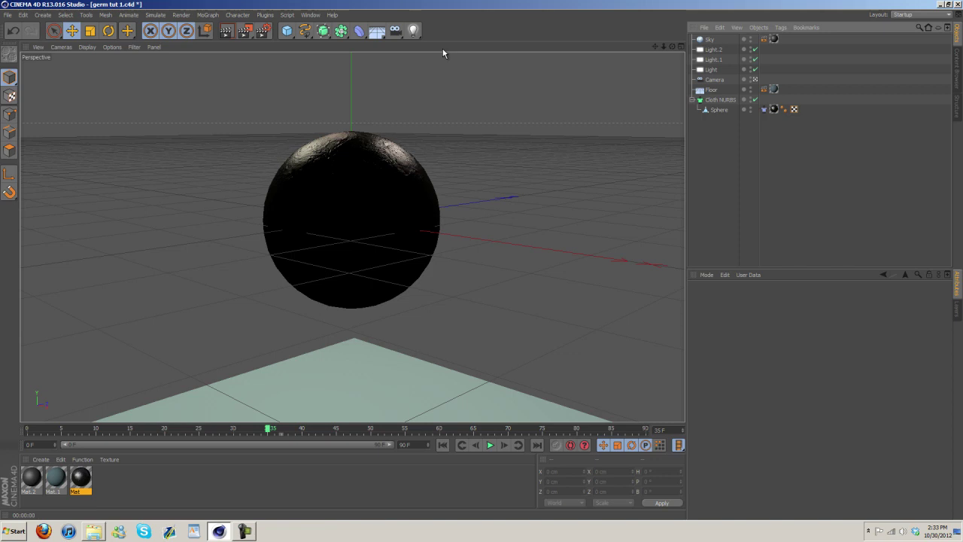
Add a viralGenerator with 10 tentacle splines and hide the Sphere in the viewport
left_click(246, 531)
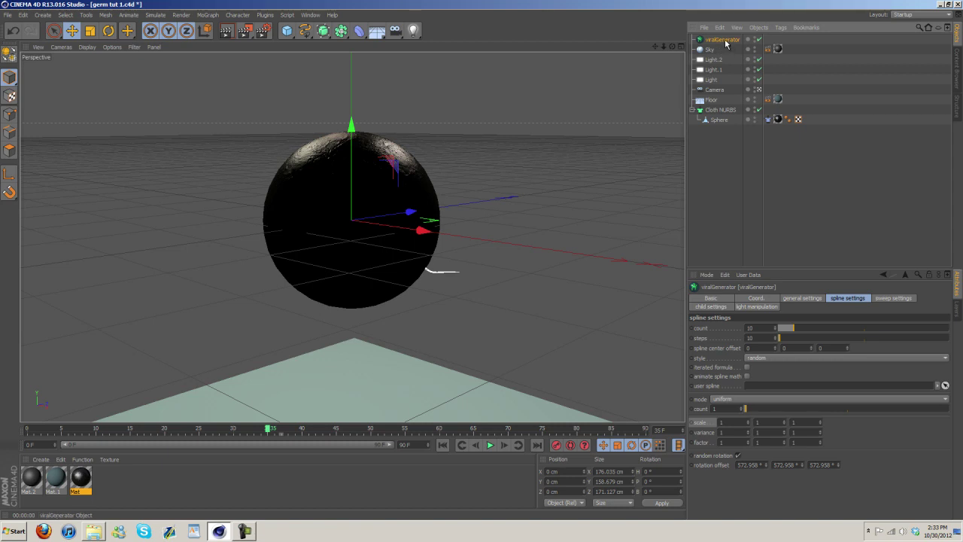
left_click(751, 122)
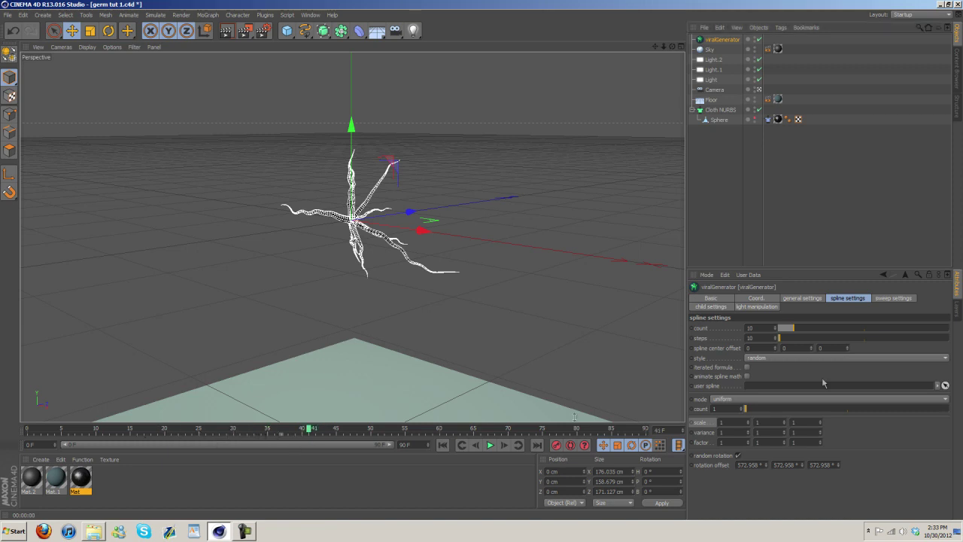
Keep the viralGenerator's spline style on random and enable animate spline math
left_click(767, 358)
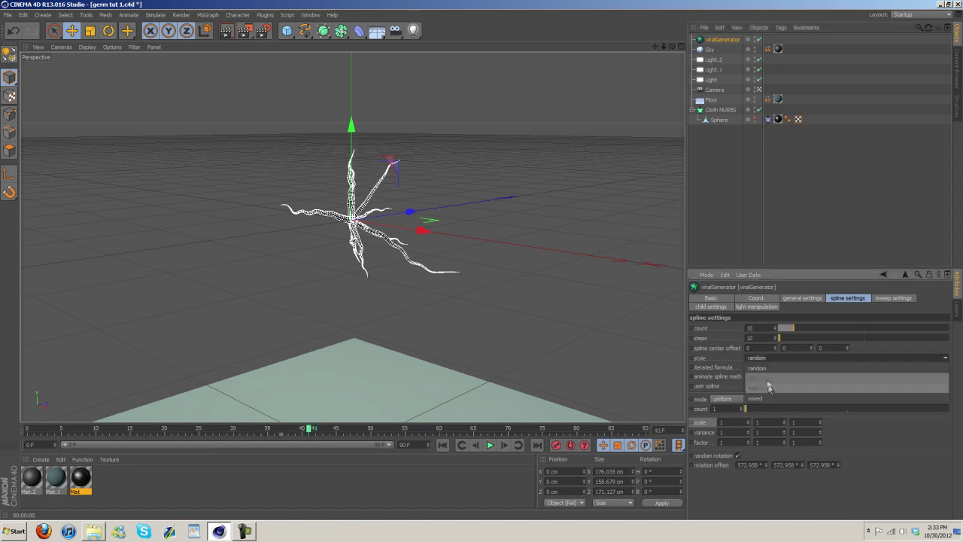
left_click(765, 367)
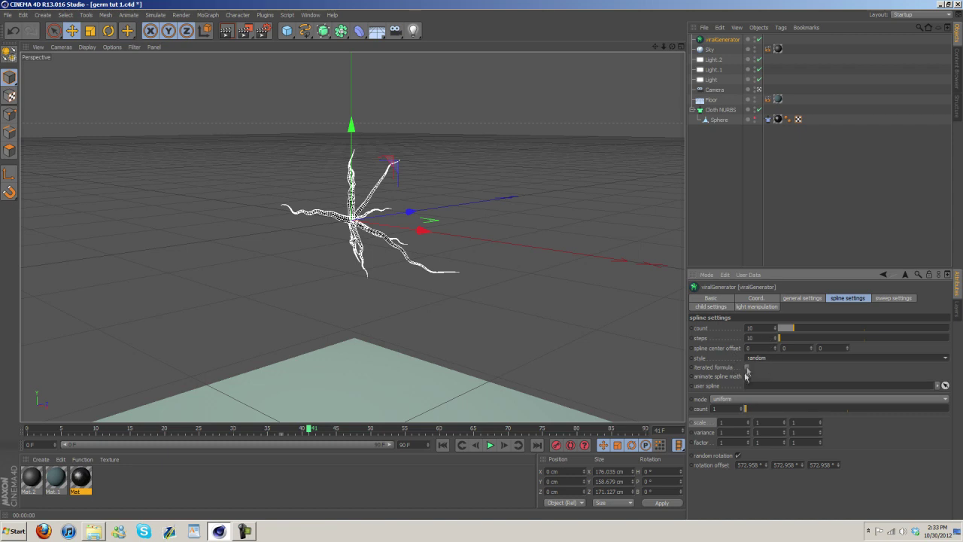
left_click(746, 376)
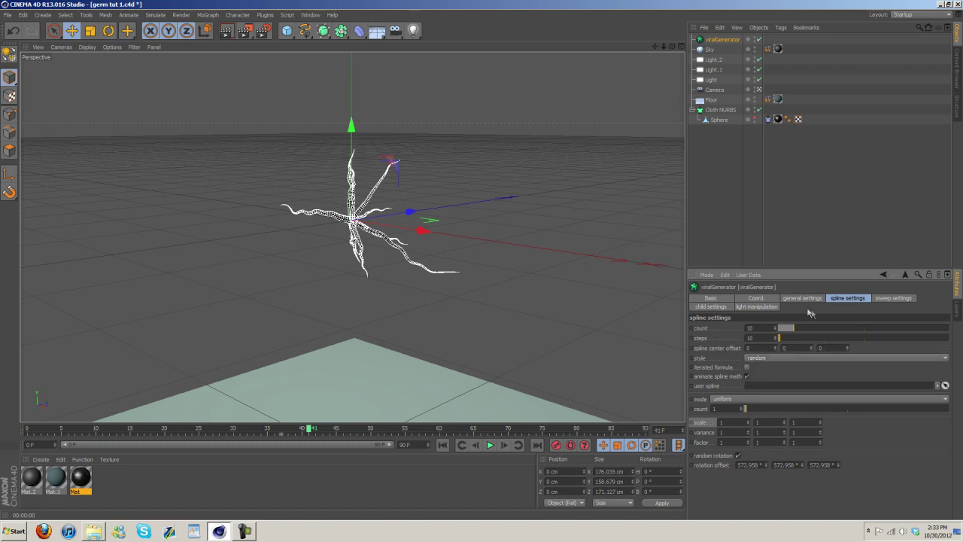
left_click(806, 300)
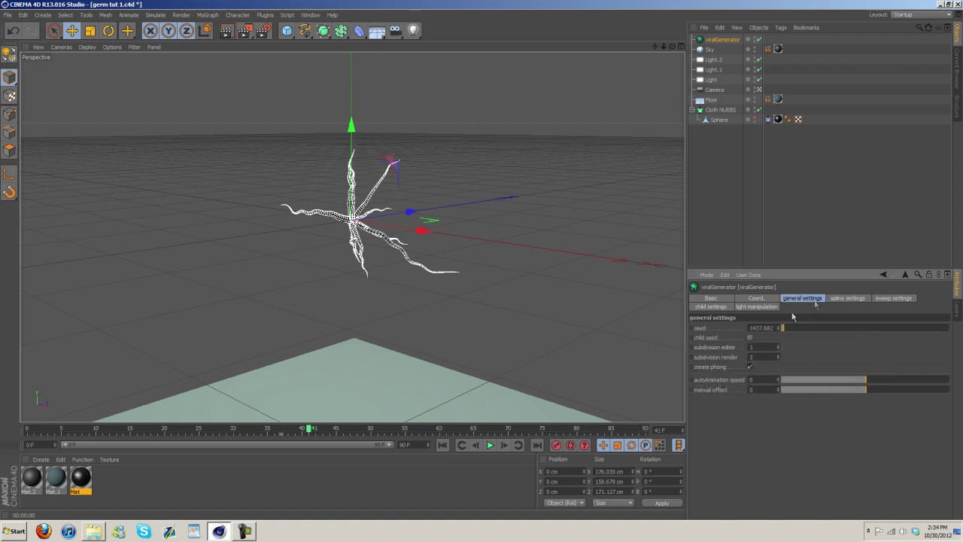
Set the viralGenerator's auto-animation speed to 34.42, shift its offset, and preview the tentacle motion
left_click(891, 381)
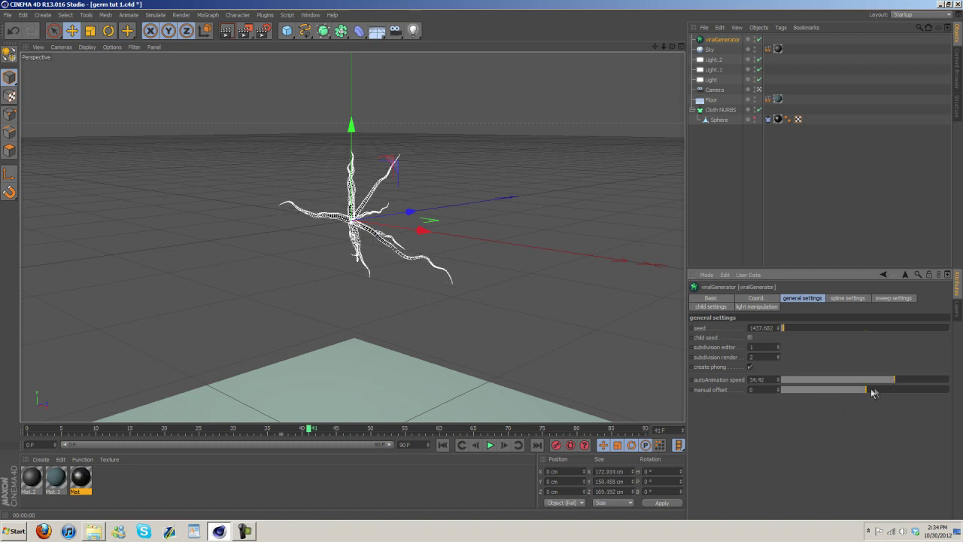
left_click_drag(870, 391, 796, 391)
left_click(489, 445)
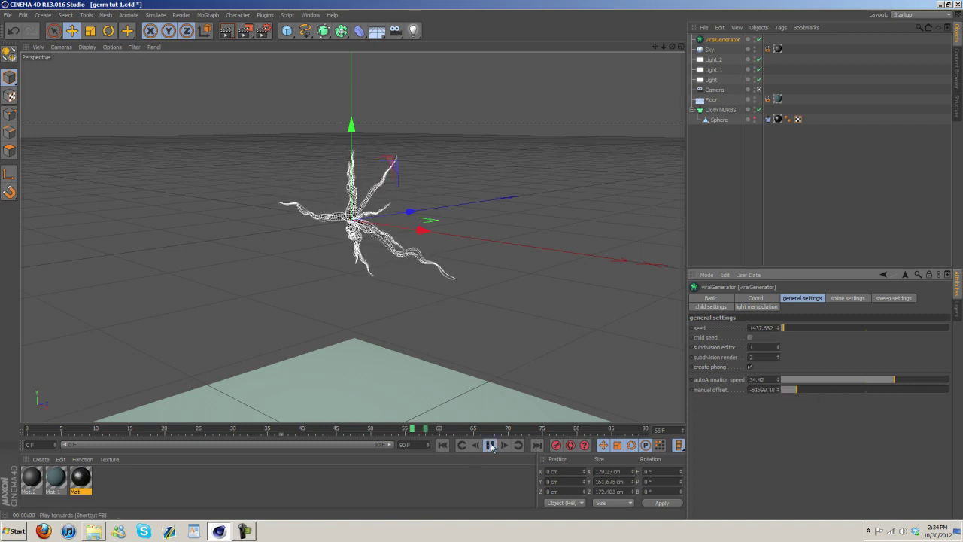
left_click_drag(485, 425, 225, 427)
left_click(835, 299)
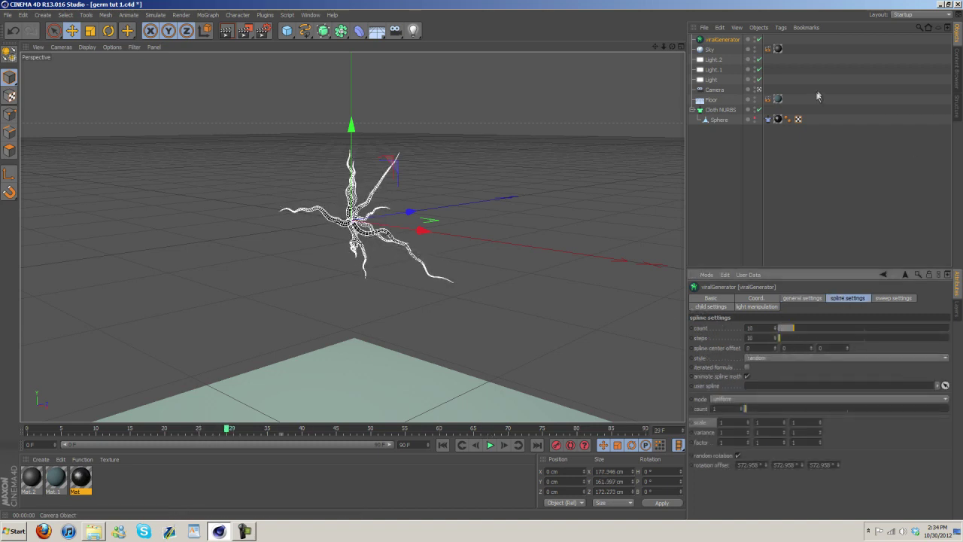
Give the viralGenerator a Cloth Collider simulation tag
right_click(722, 40)
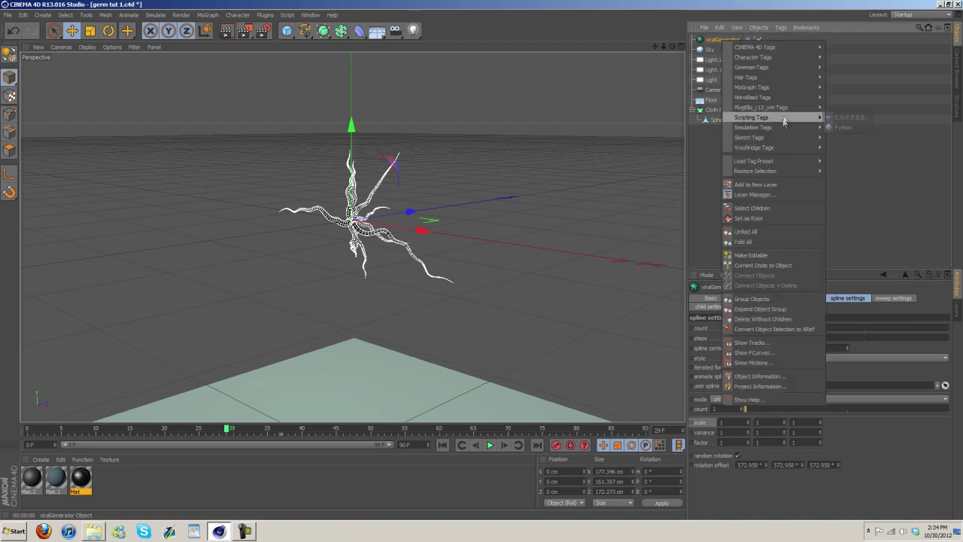
mouse_move(784, 127)
left_click(849, 181)
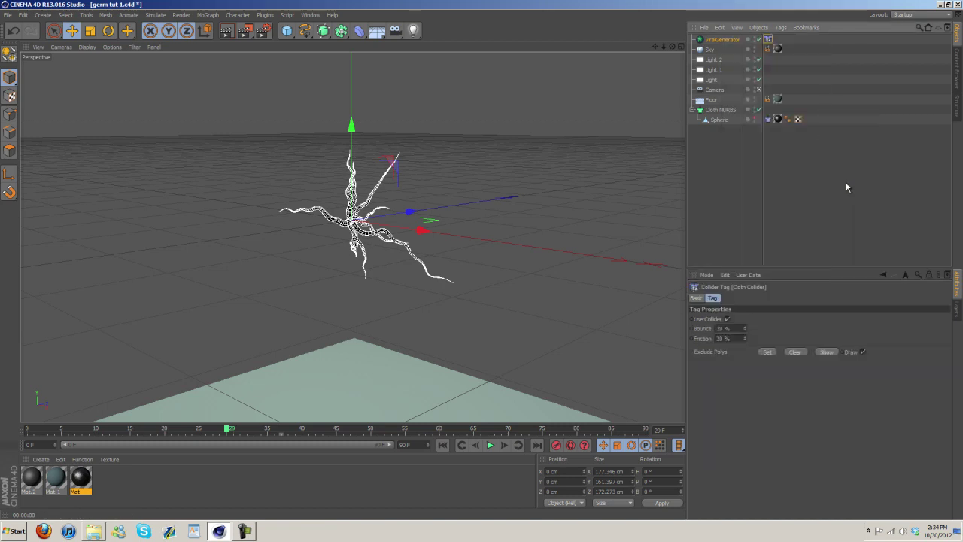
left_click(308, 15)
Inspect the viralGenerator settings in germpart 4.c4d, then return to germ tut 1.c4d
left_click(337, 219)
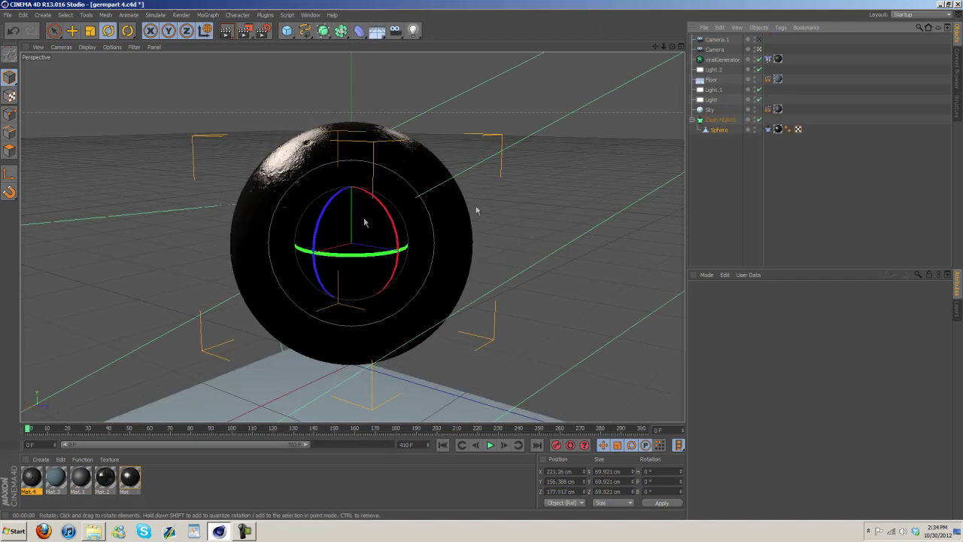
left_click(723, 60)
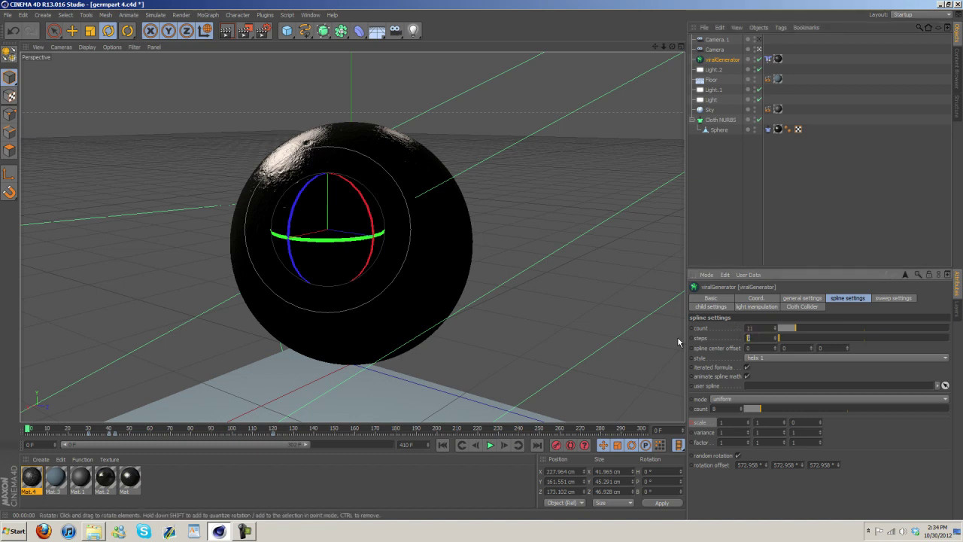
left_click(308, 15)
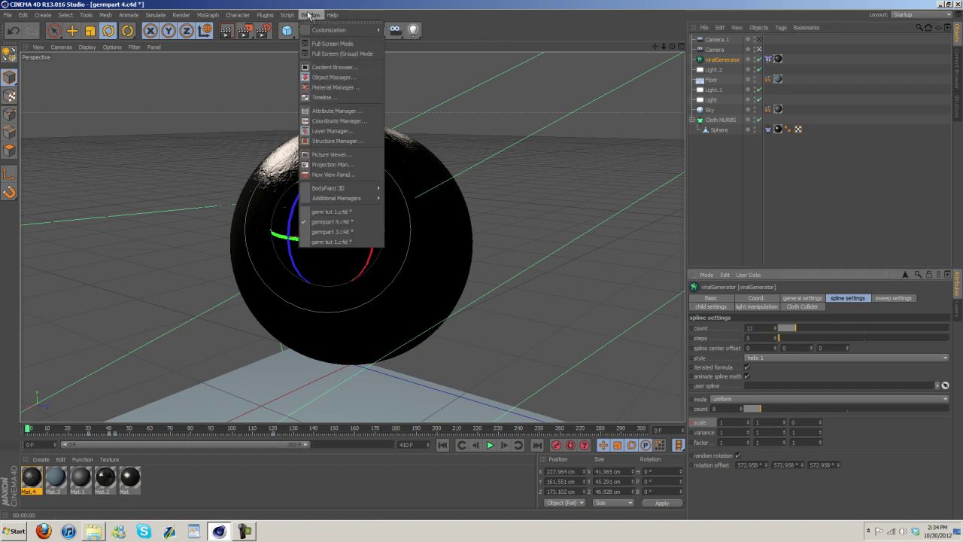
left_click(339, 219)
Set the viralGenerator to 11 tentacles, 5 spline steps and a third scale value of 2.1
left_click(774, 328)
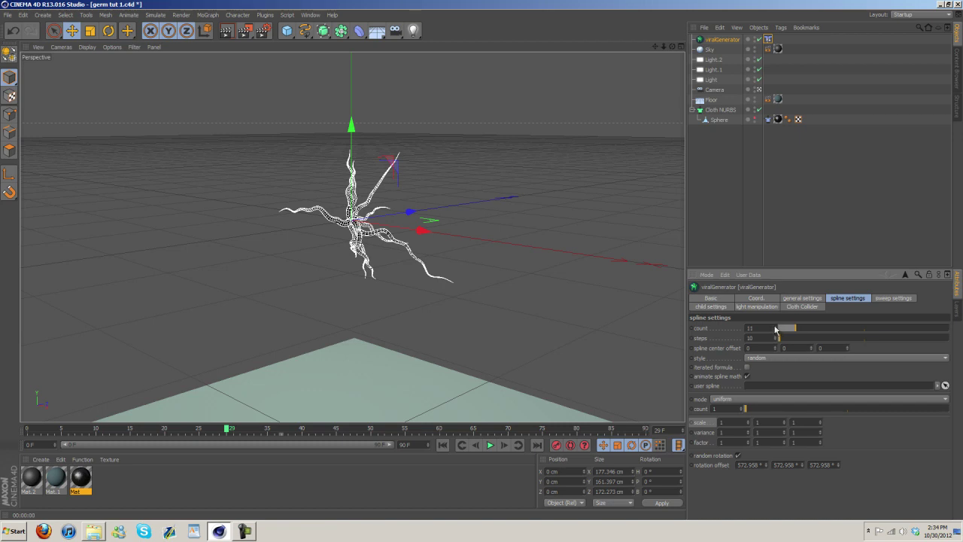
left_click(777, 341)
left_click(777, 341)
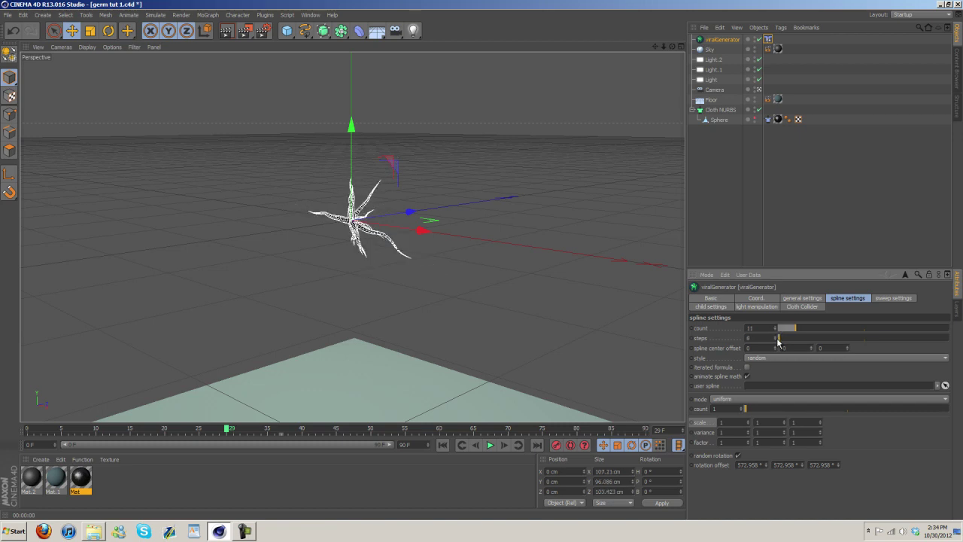
left_click(778, 340)
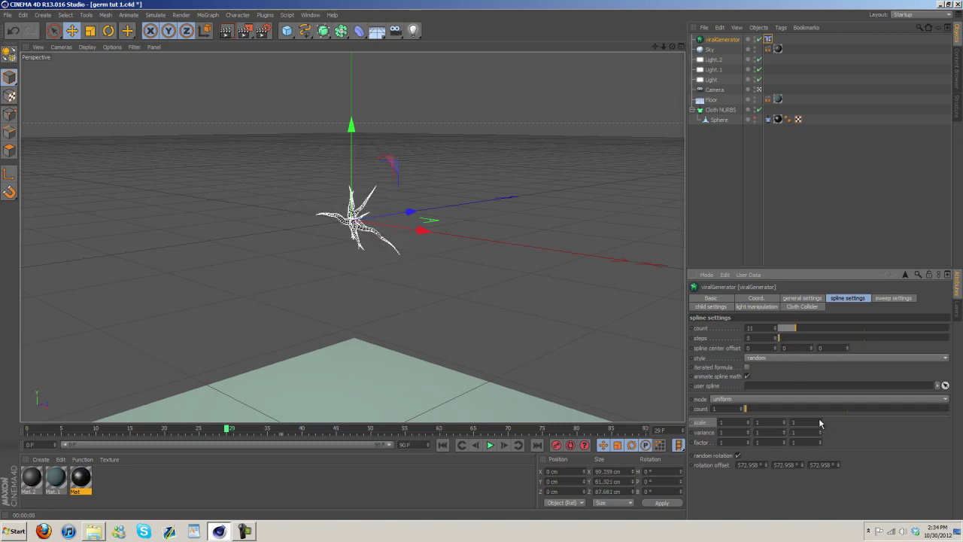
left_click_drag(820, 423, 822, 430)
Set the third scale value to 0 and keyframe it at frame 15
type("0")
key("Return")
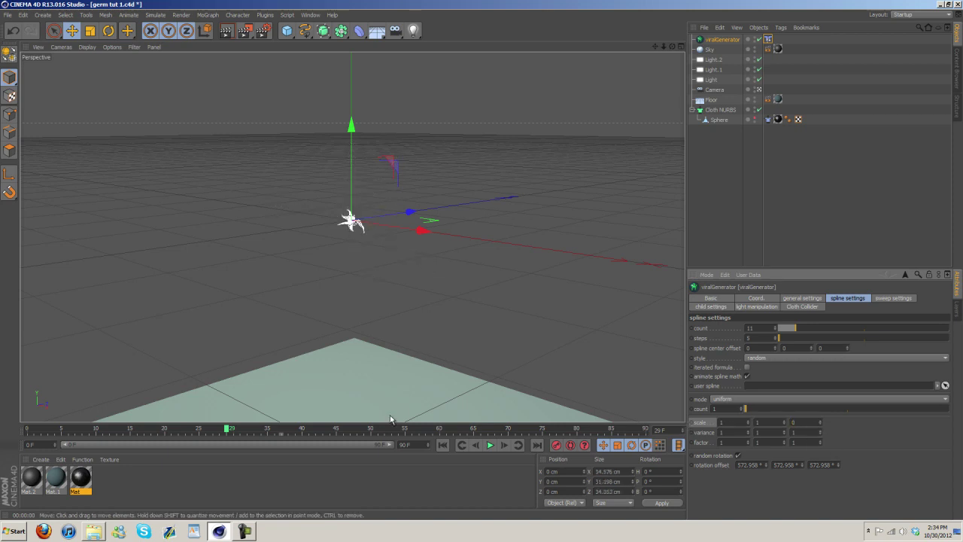
left_click_drag(239, 432, 129, 436)
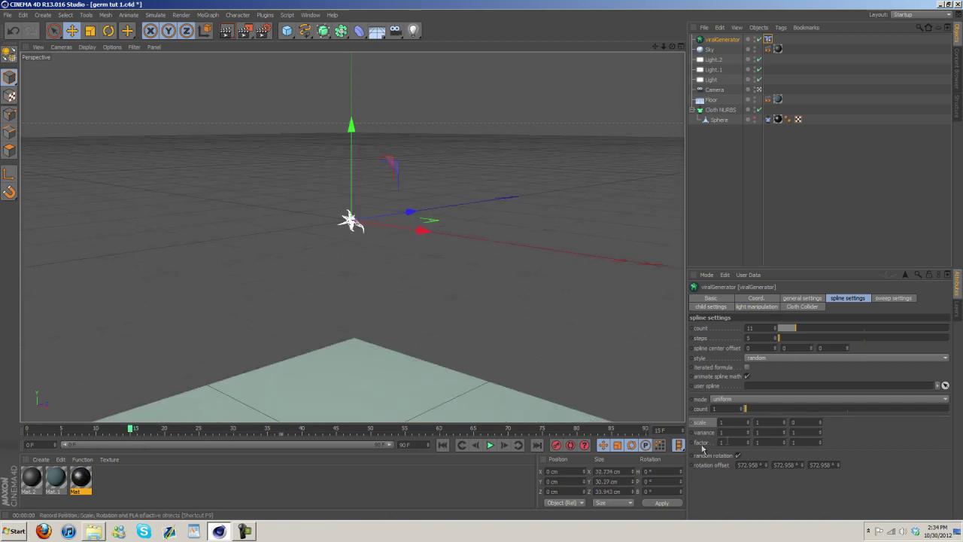
left_click(692, 423, "ctrl")
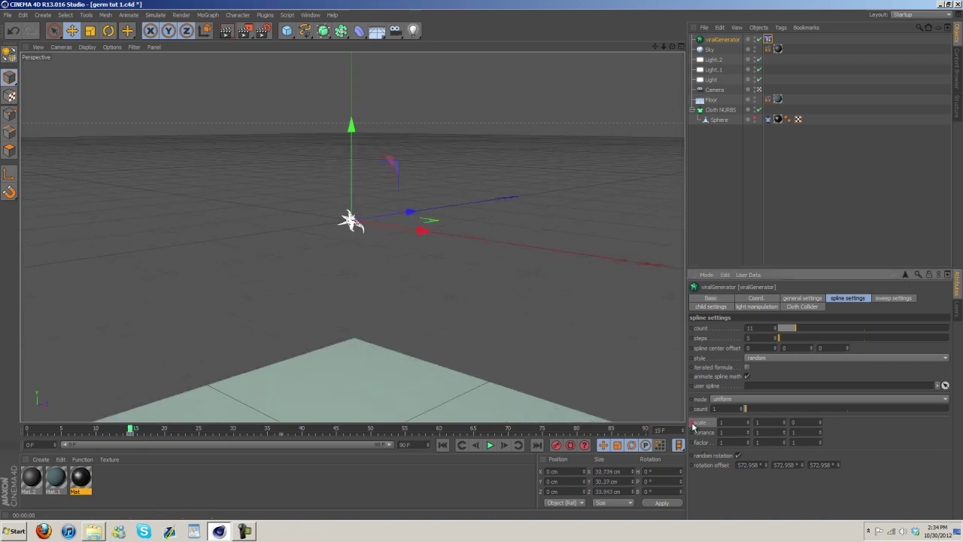
At frame 30, set the third scale value to 4 so the tentacles grow out
left_click_drag(132, 430, 234, 431)
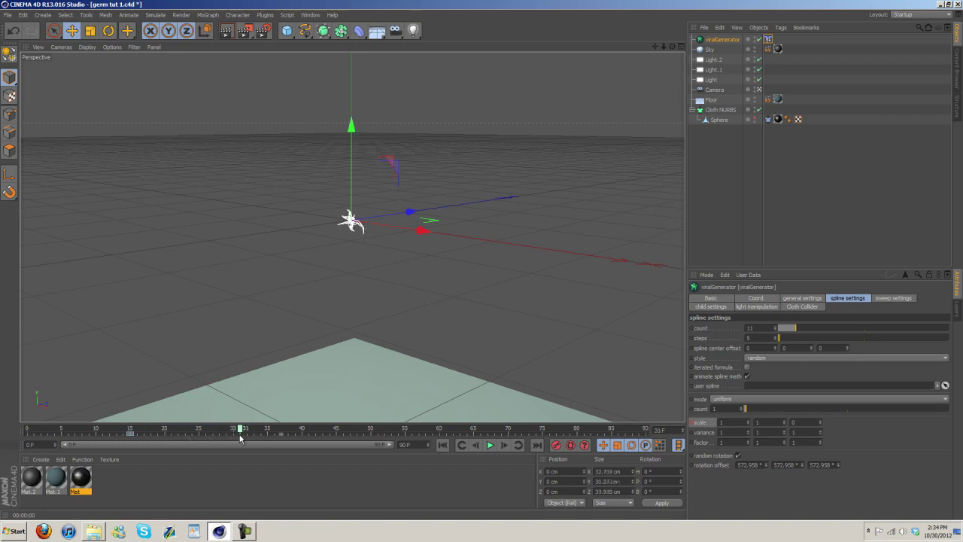
left_click(793, 422)
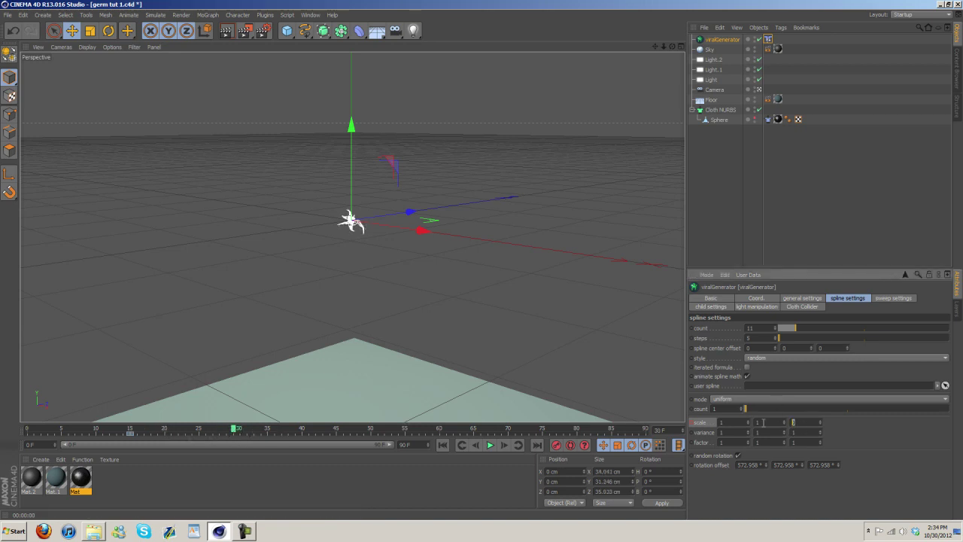
key("Return")
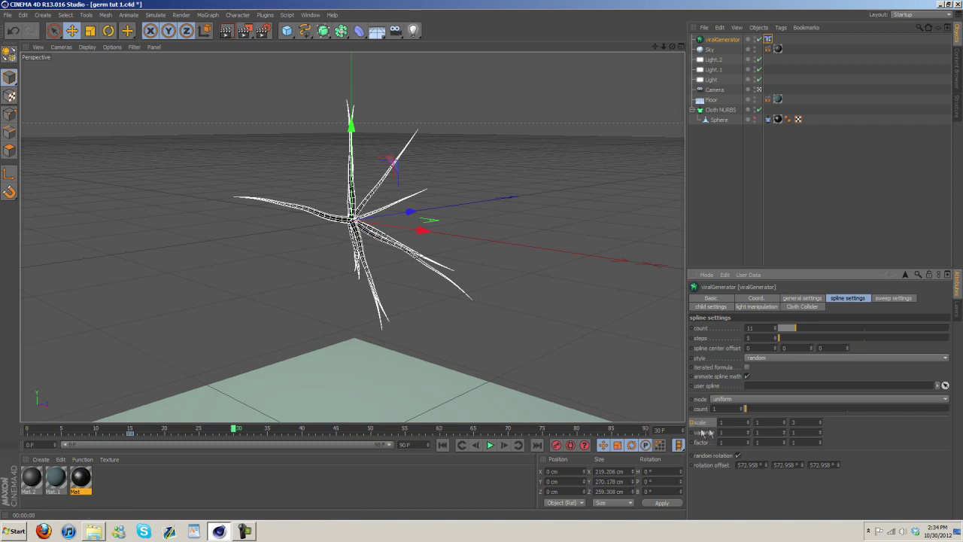
double_click(813, 423)
type("4")
key("Return")
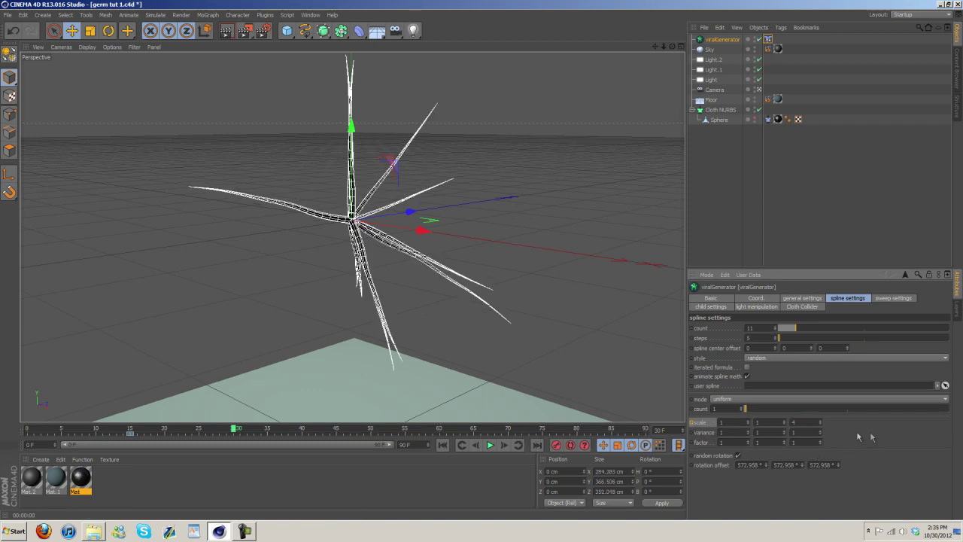
Open germpart 4.c4d and scrub through its reference tentacle animation
left_click(310, 15)
left_click(338, 215)
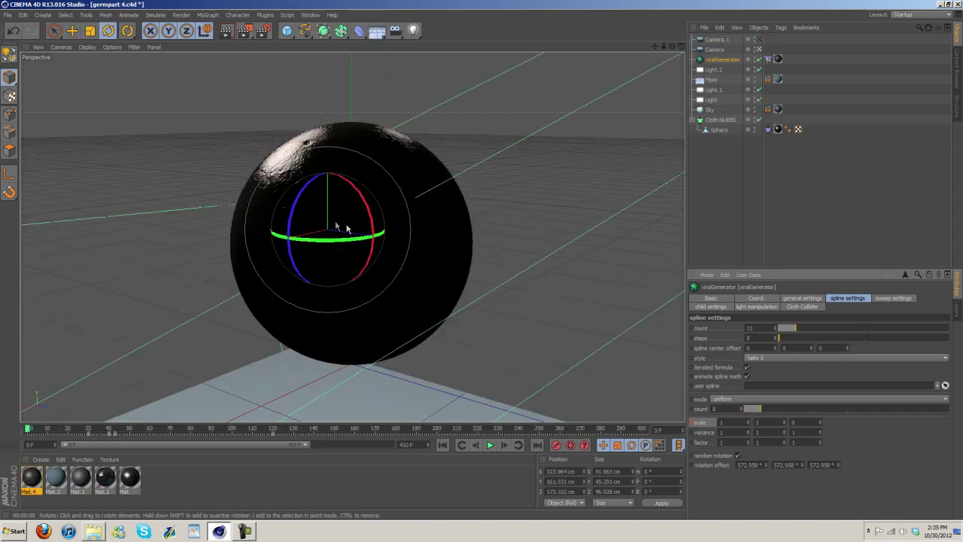
left_click_drag(28, 429, 170, 431)
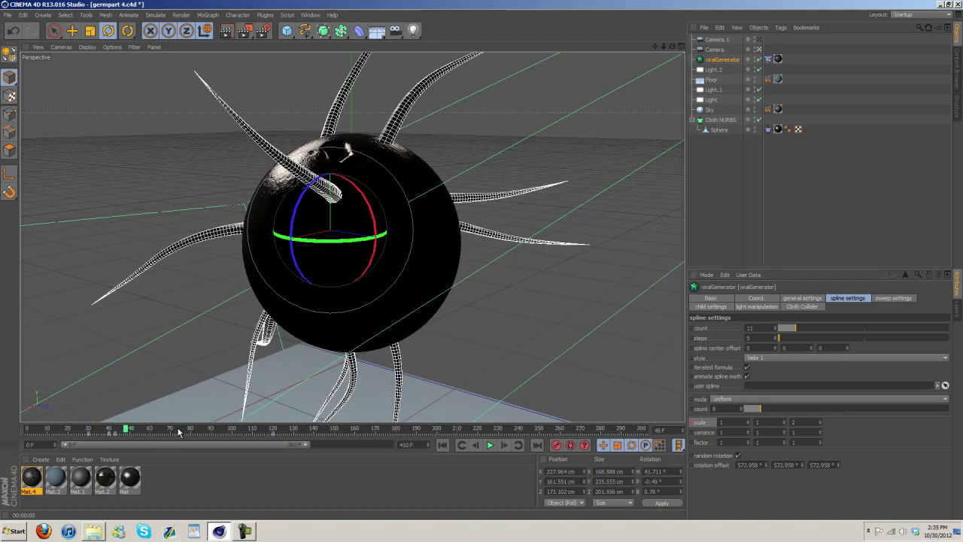
Return to germ tut 1.c4d and play back the helix tentacles growing
left_click(309, 14)
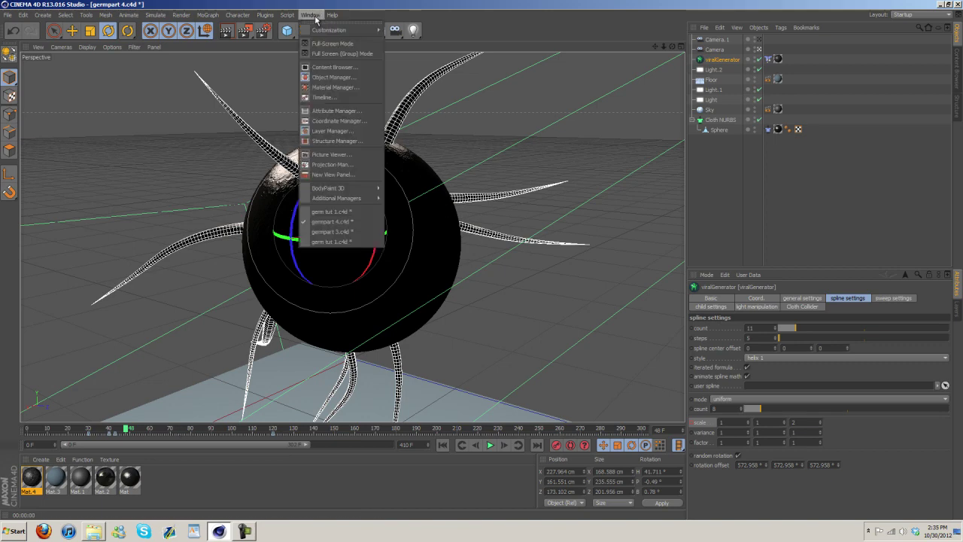
left_click(346, 213)
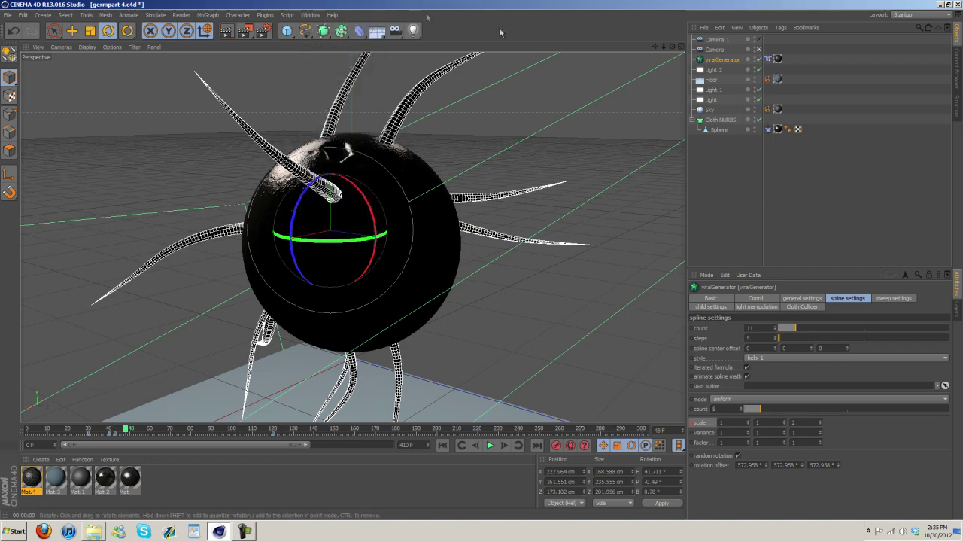
left_click(309, 14)
left_click(331, 212)
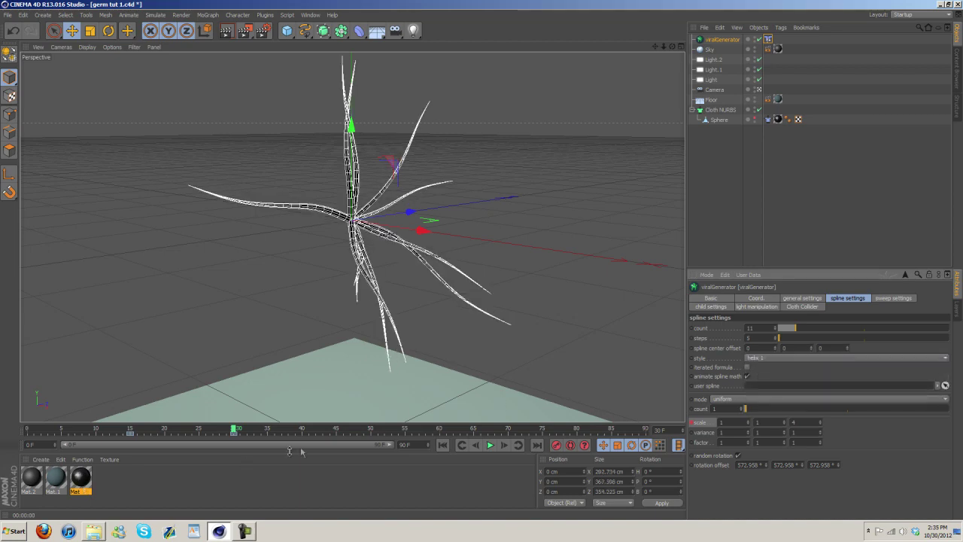
left_click_drag(233, 431, 256, 431)
left_click(489, 445)
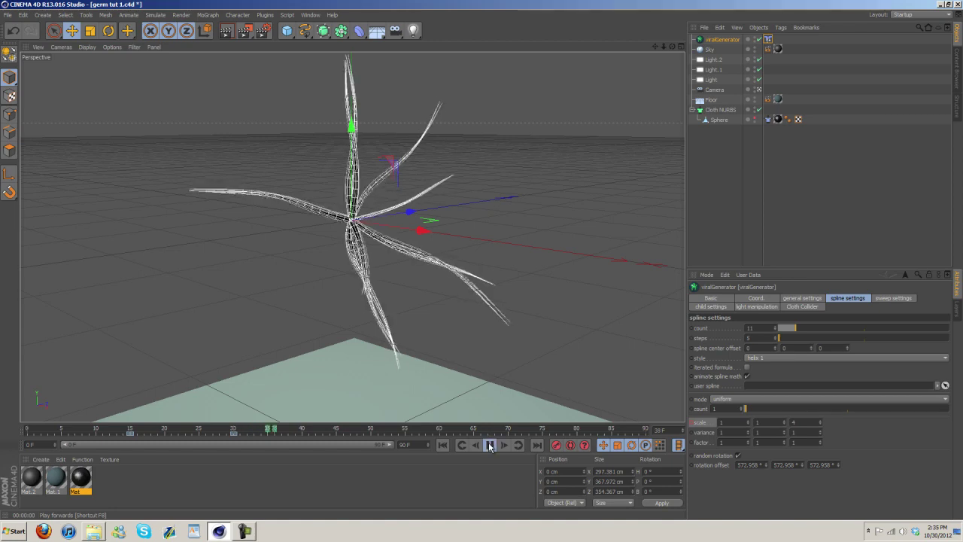
left_click(490, 445)
Look at germpart 4.c4d for reference, then switch back to germ tut 1.c4d
left_click(310, 14)
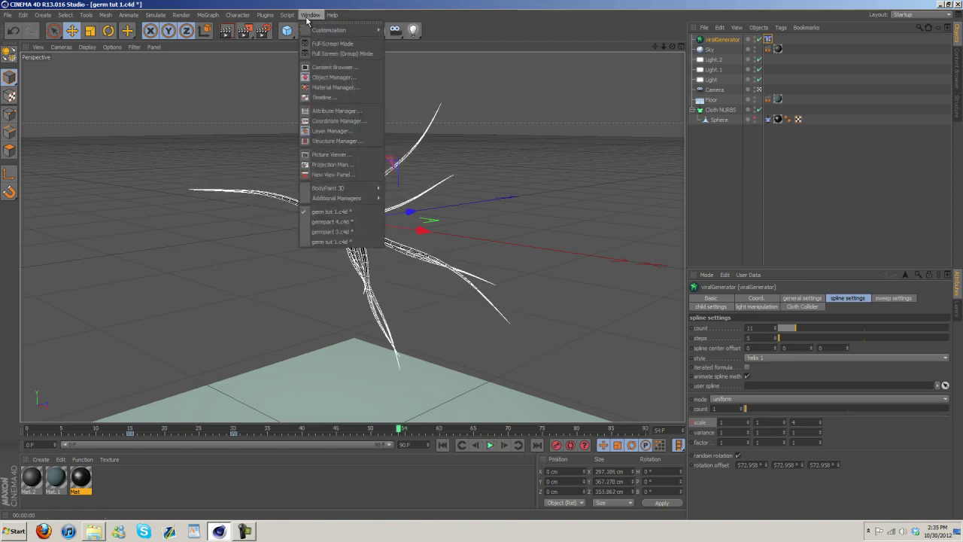
left_click(331, 222)
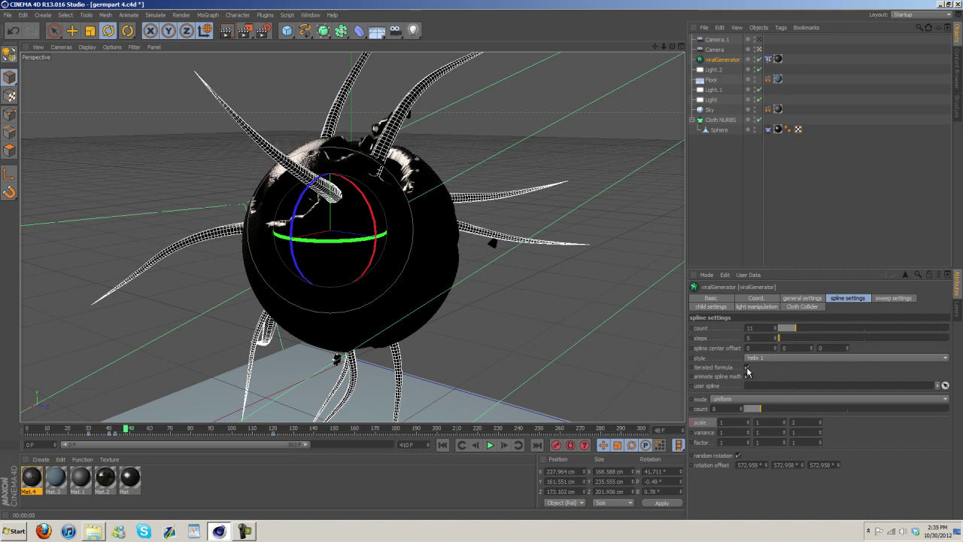
left_click(310, 14)
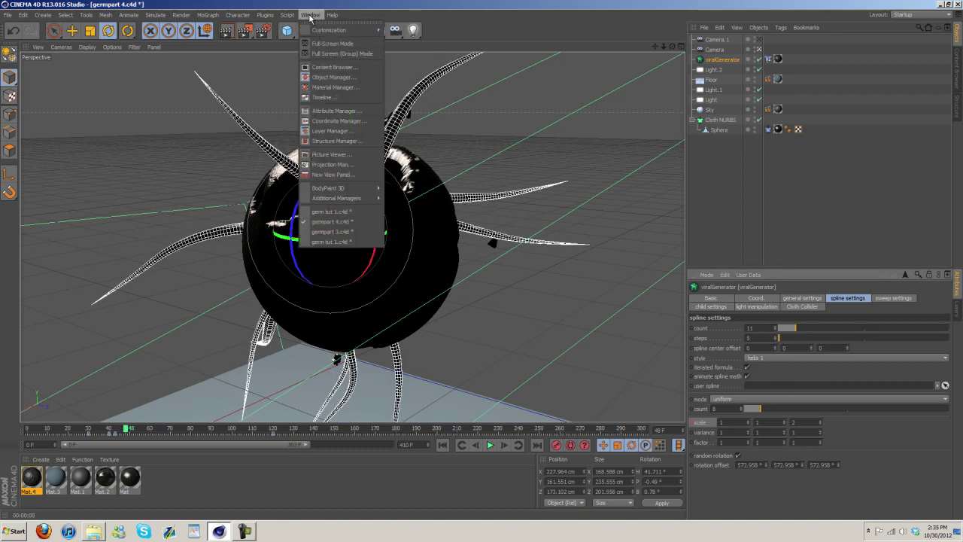
left_click(331, 220)
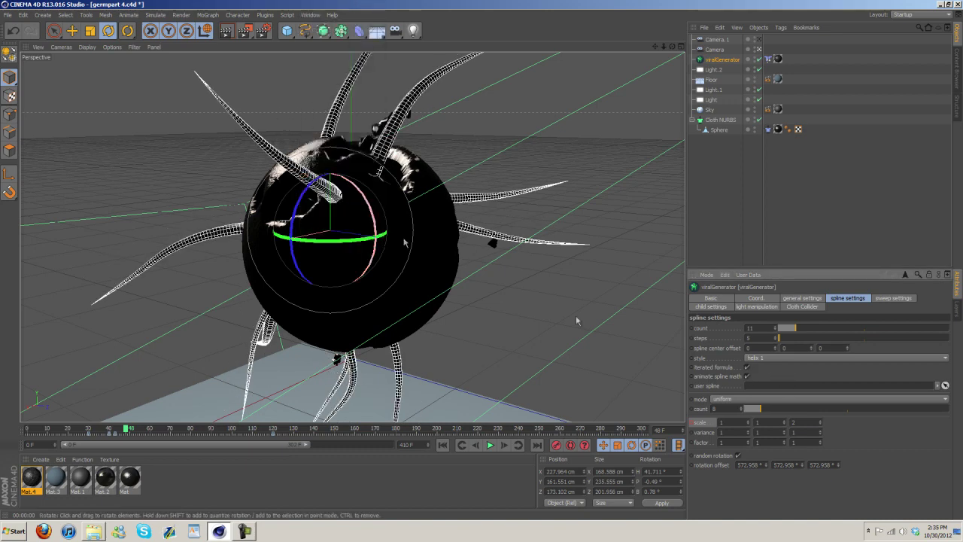
left_click(310, 14)
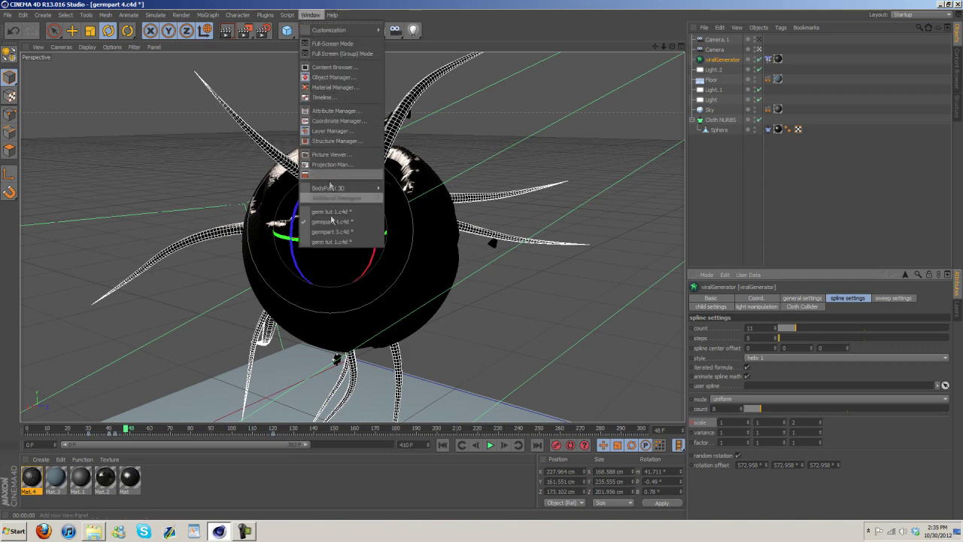
left_click(331, 223)
Enable the iterated formula for the tentacles and preview it from about frame 18
left_click(746, 367)
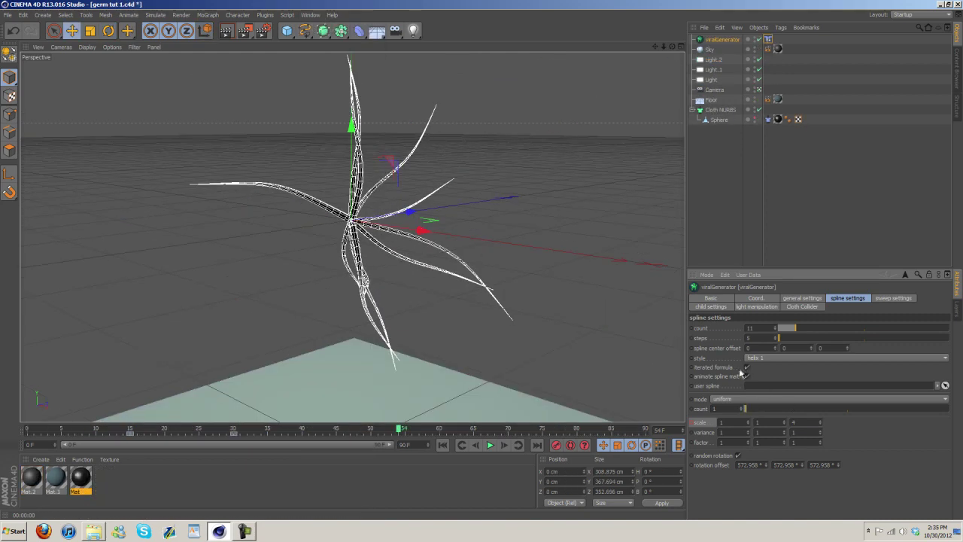
left_click_drag(404, 431, 154, 431)
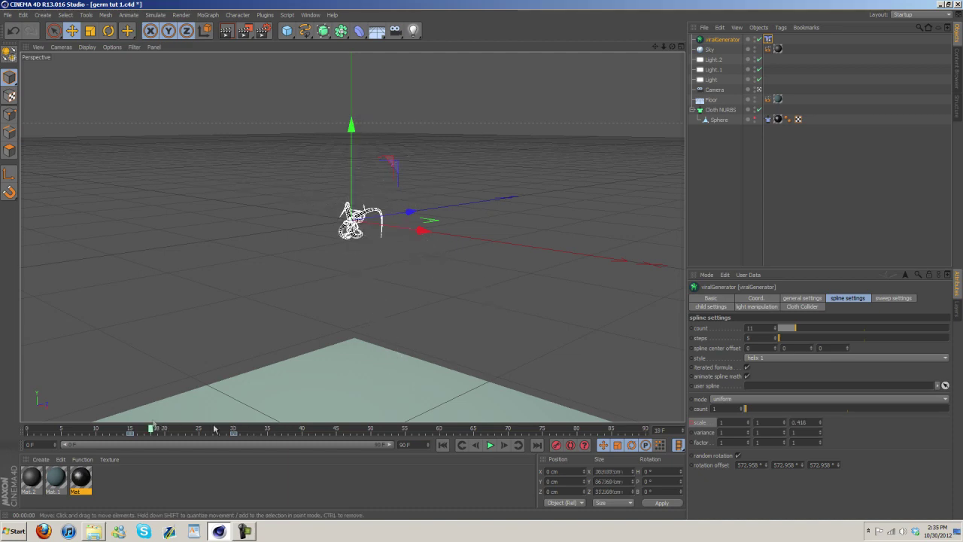
left_click(490, 445)
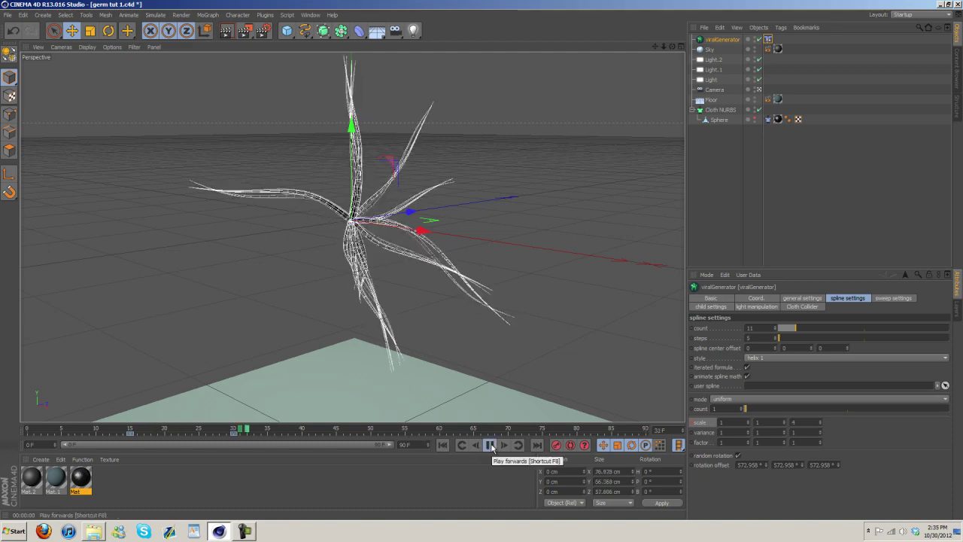
left_click(490, 445)
Make the Sphere visible again and play from frame 0 to watch the cloth tear
left_click(753, 119)
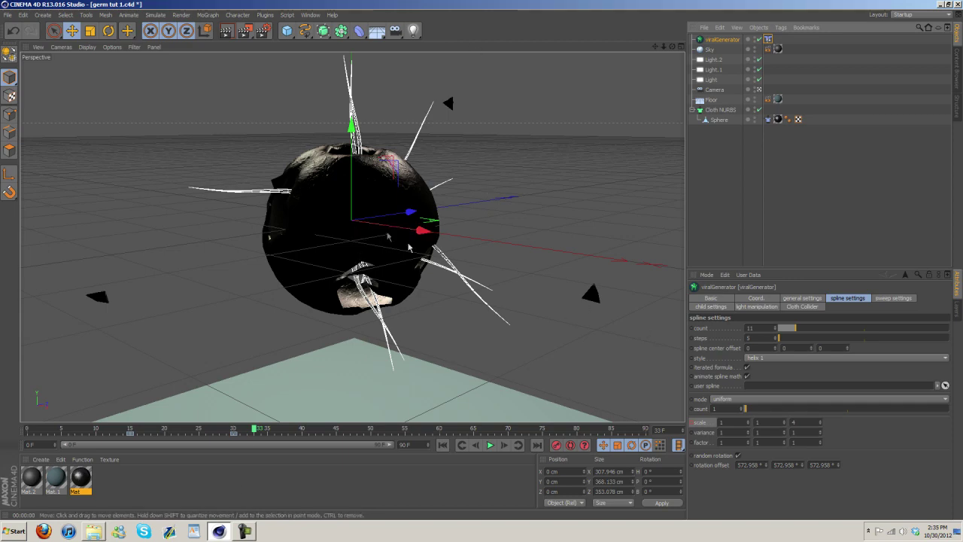
left_click(442, 445)
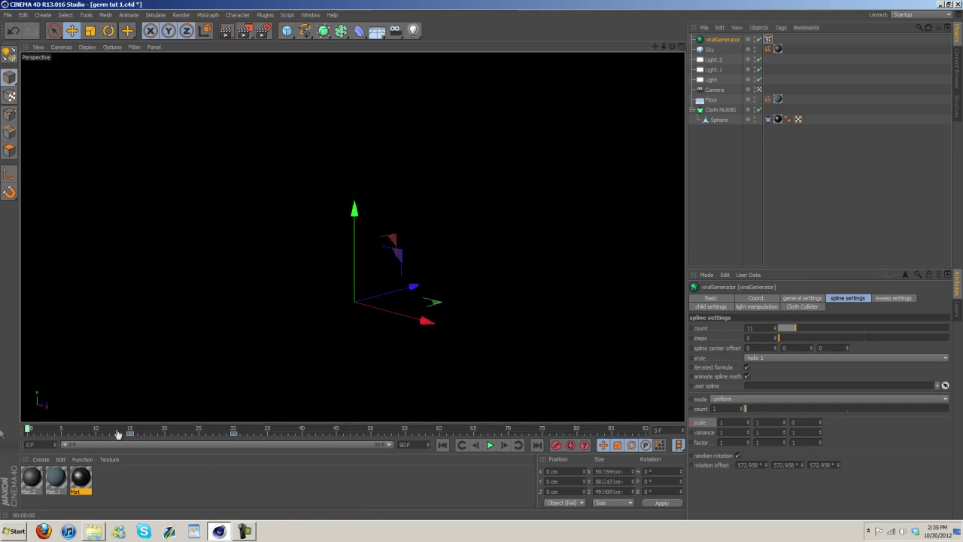
left_click(490, 445)
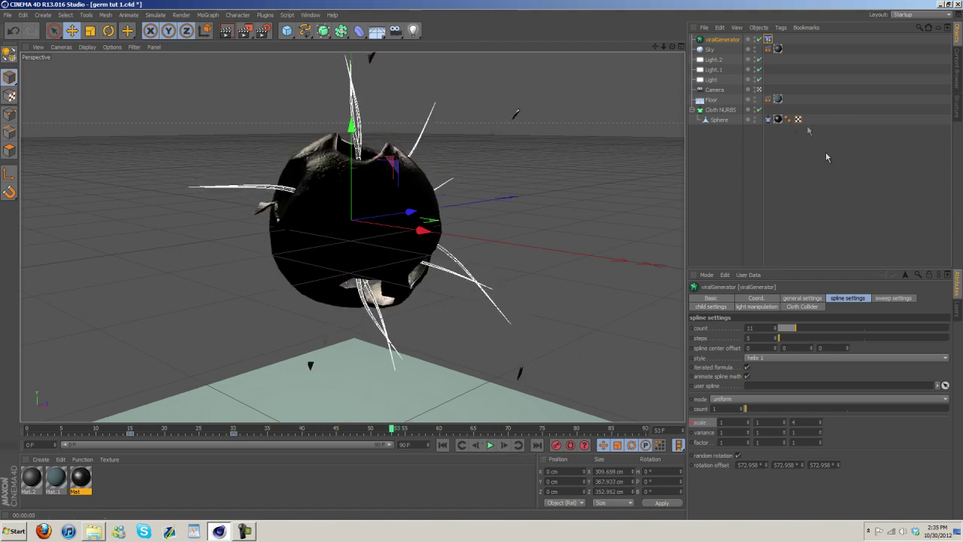
left_click(720, 120)
Raise the Cloth NURBS thickness to 3 cm and replay the cloth simulation from frame 0
left_click(720, 110)
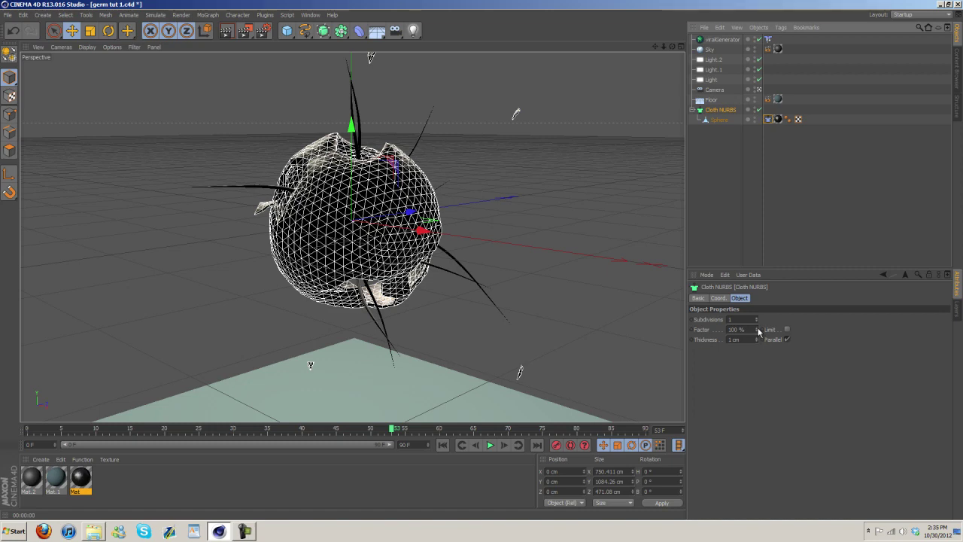
left_click(758, 332)
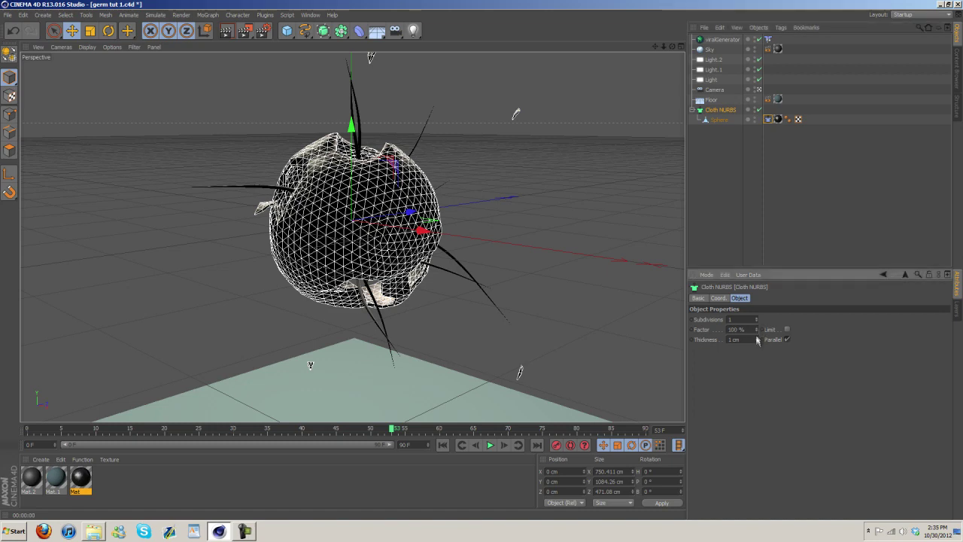
left_click(756, 337)
left_click(756, 337)
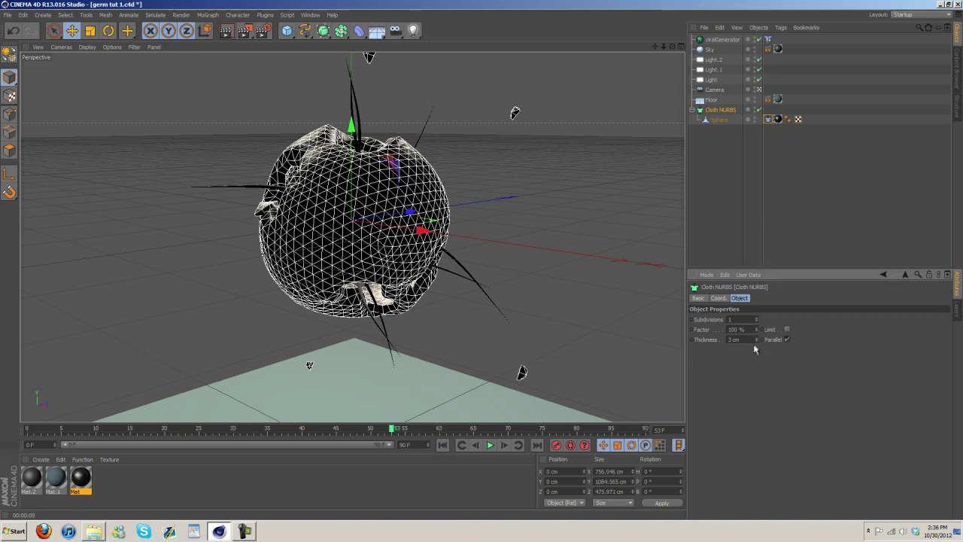
left_click_drag(395, 435, 30, 433)
left_click(490, 446)
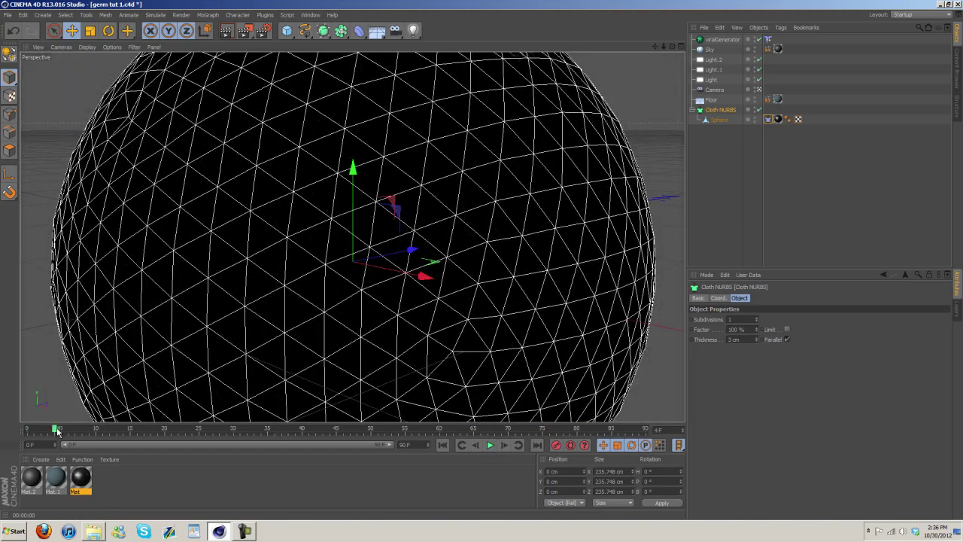
Test Cloth NURBS subdivisions at 2, then settle on 1
left_click_drag(57, 430, 150, 429)
left_click(756, 318)
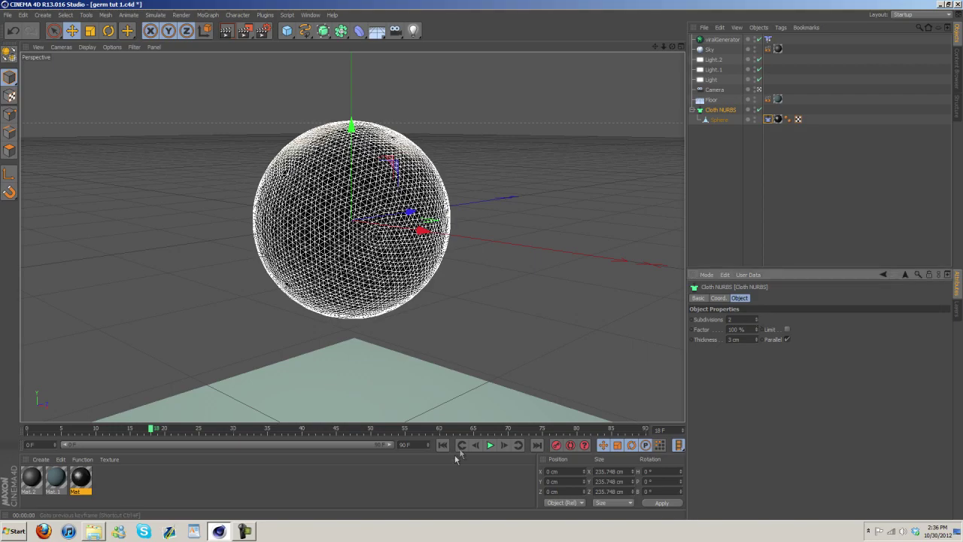
left_click(490, 445)
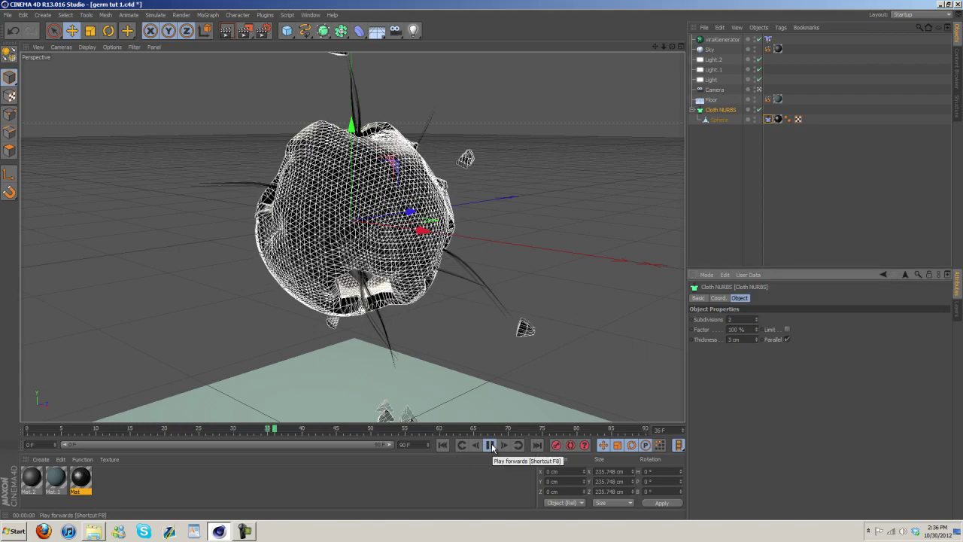
left_click(490, 445)
left_click(755, 322)
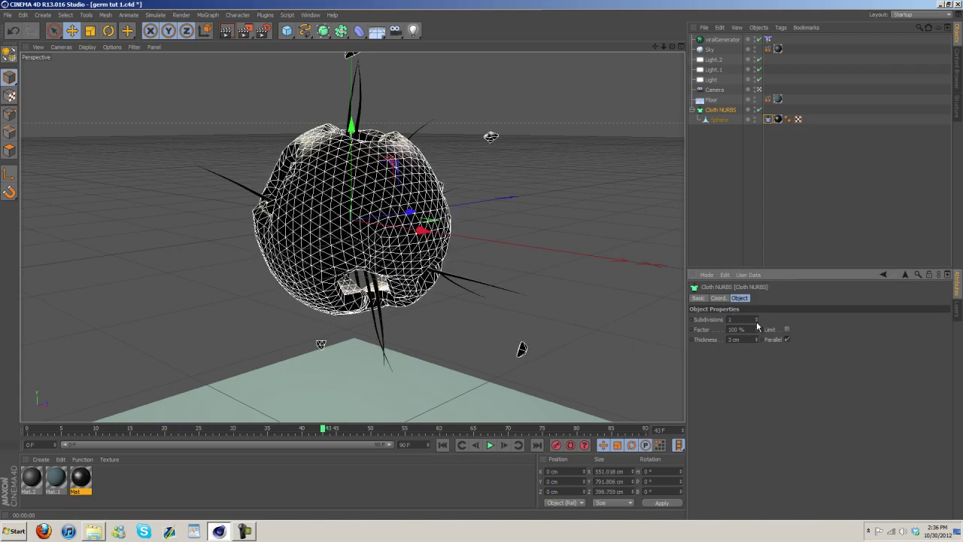
left_click(310, 15)
Check the tentacle sweep parameters in germpart 4.c4d, then return to germ tut 1.c4d
left_click(331, 222)
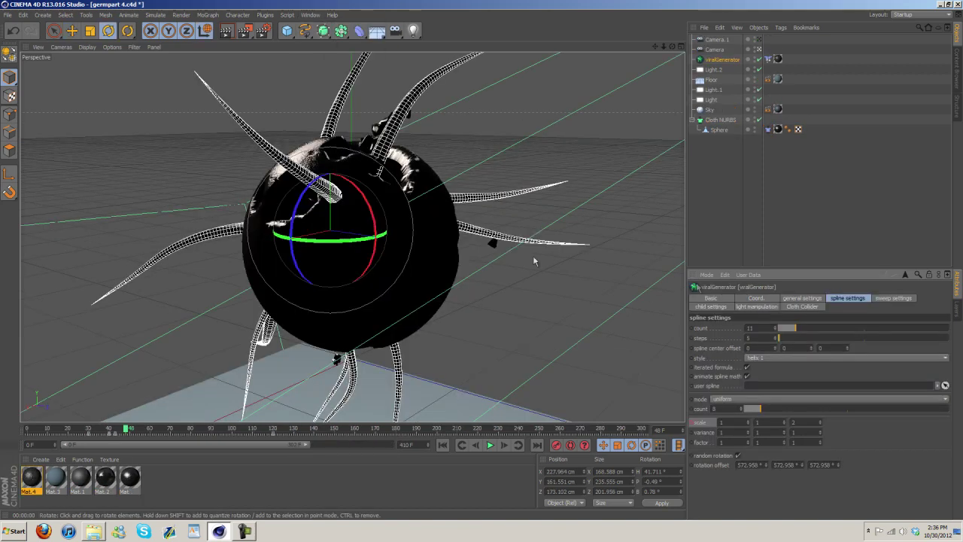
left_click(895, 298)
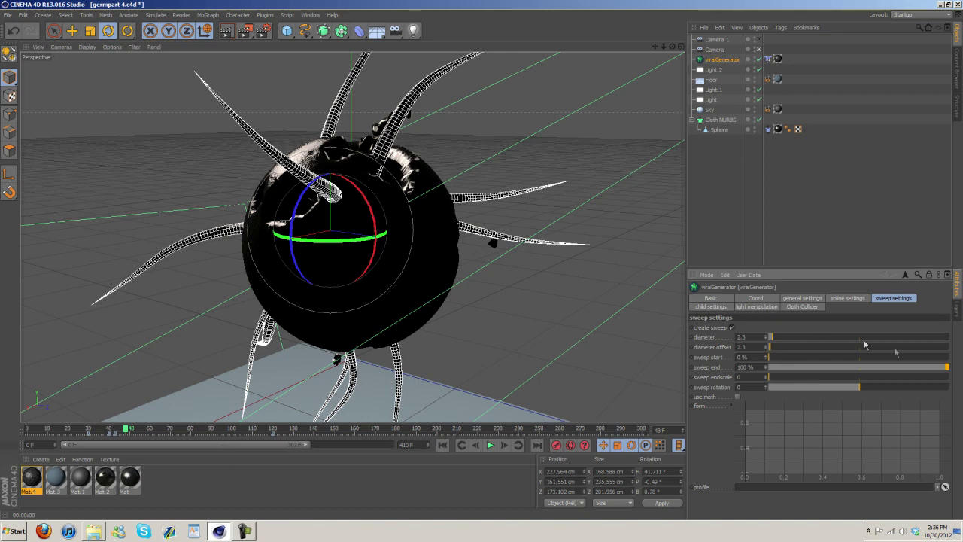
left_click(311, 14)
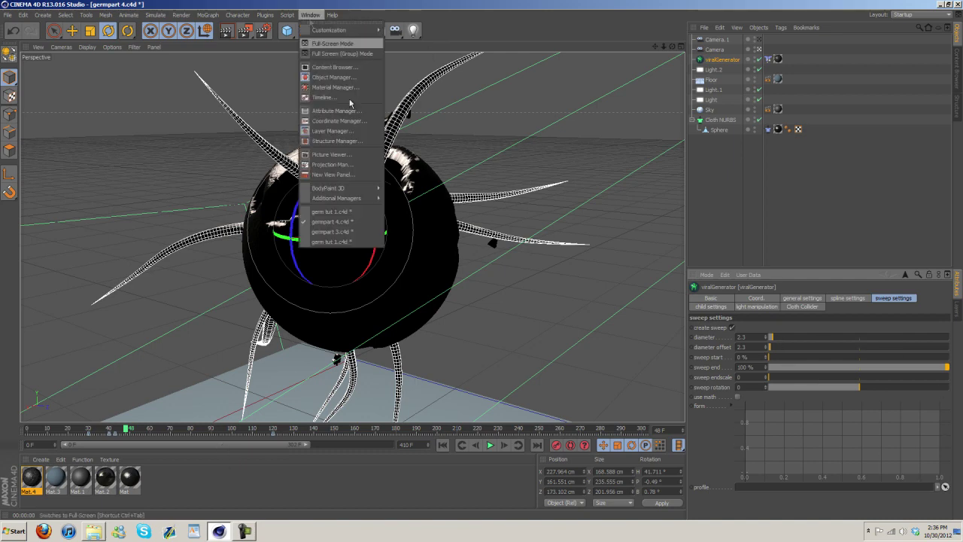
left_click(338, 215)
Thicken the viralGenerator's tentacles with a sweep diameter of about 4.56
left_click(722, 39)
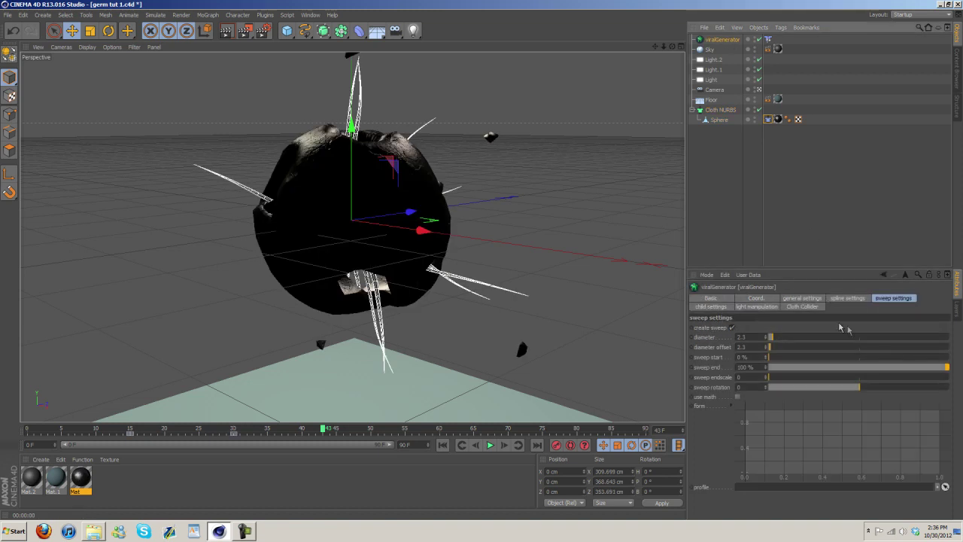
left_click(703, 307)
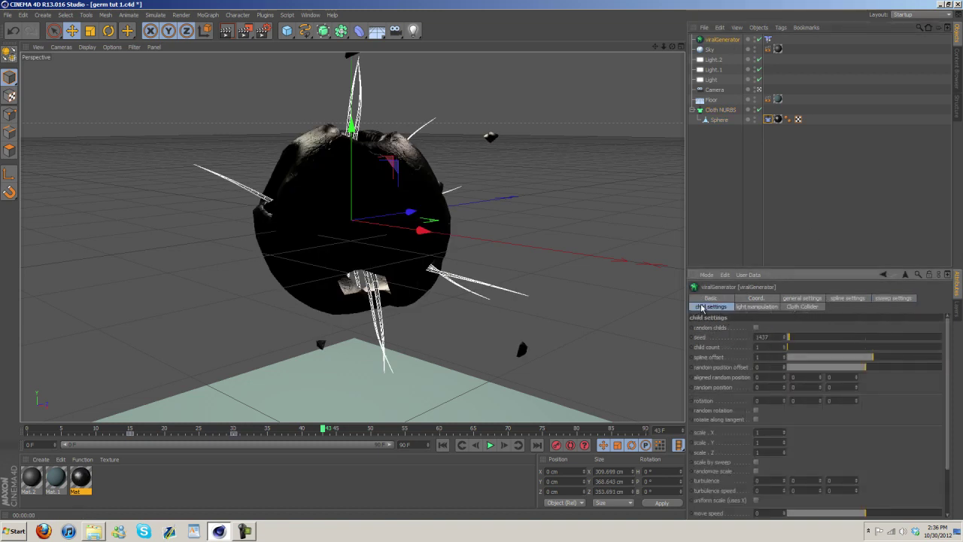
left_click(844, 298)
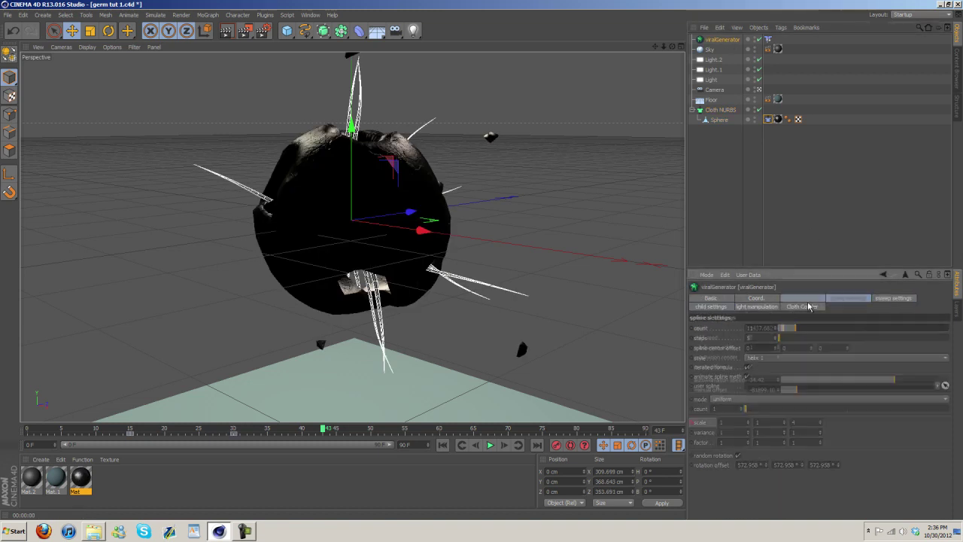
left_click(892, 298)
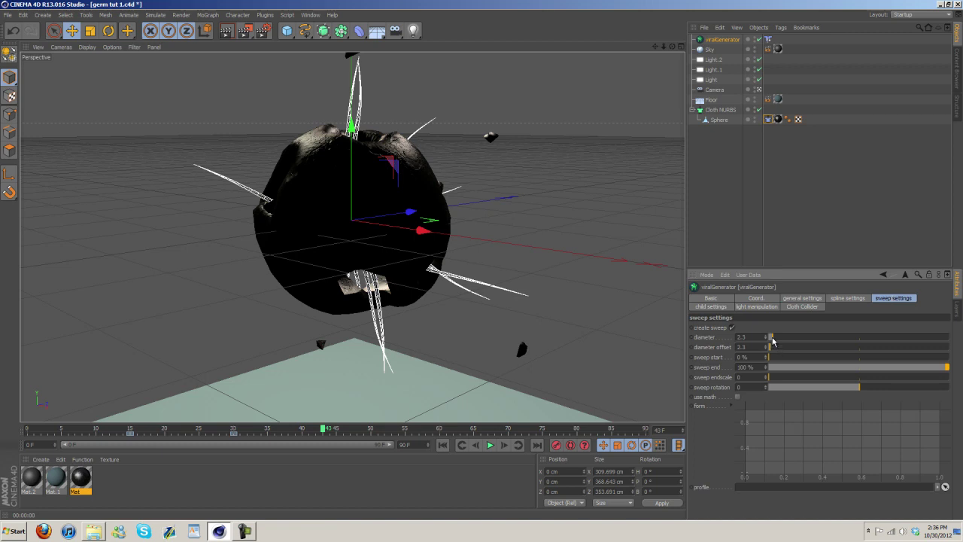
left_click_drag(777, 342, 774, 350)
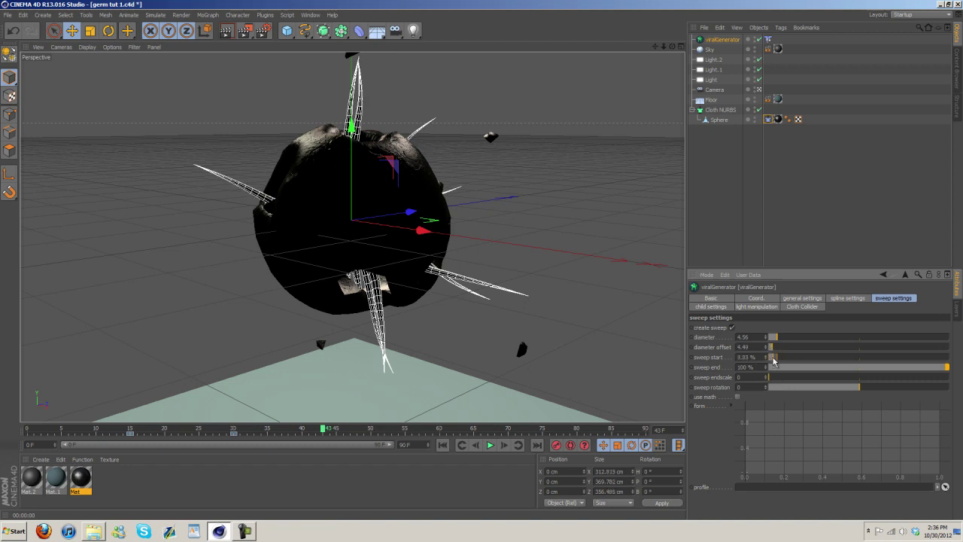
left_click(749, 357)
left_click(848, 298)
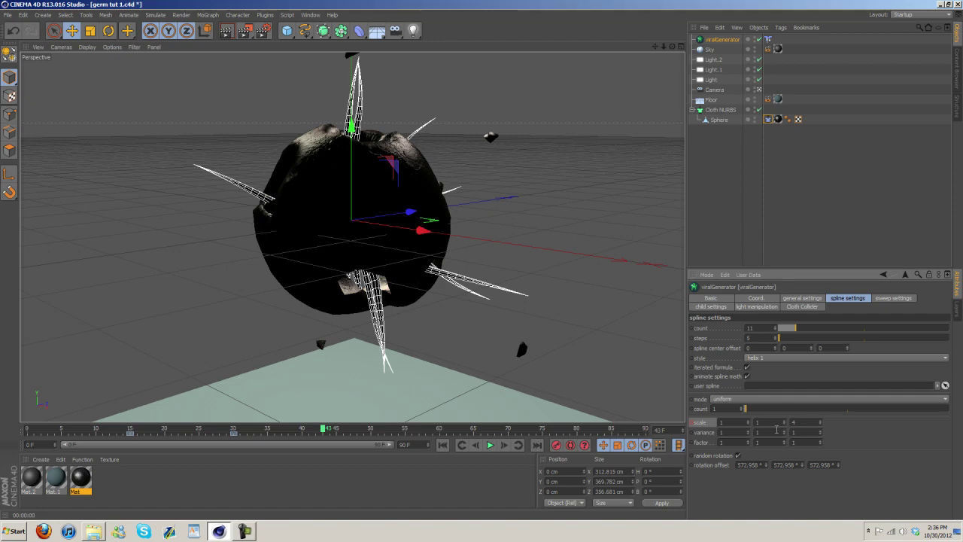
left_click(311, 14)
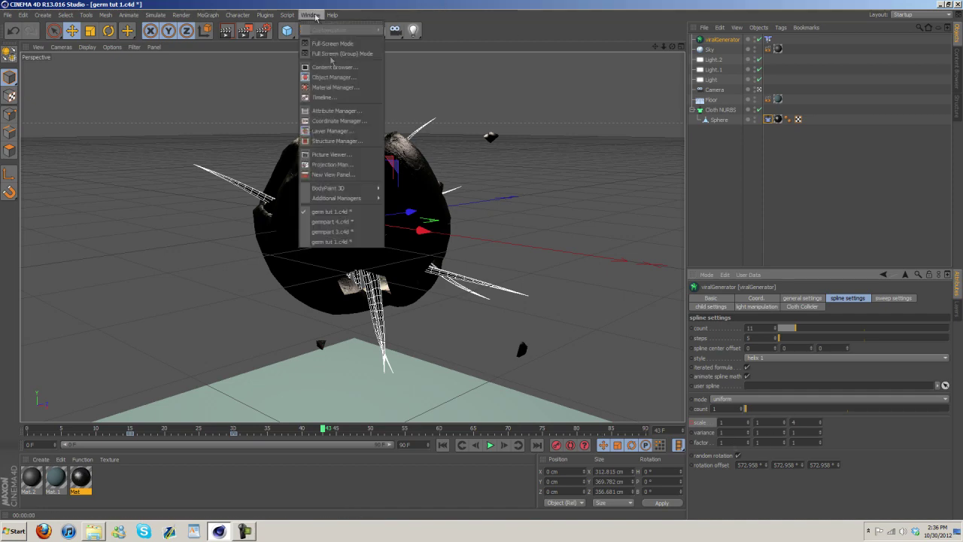
left_click(339, 218)
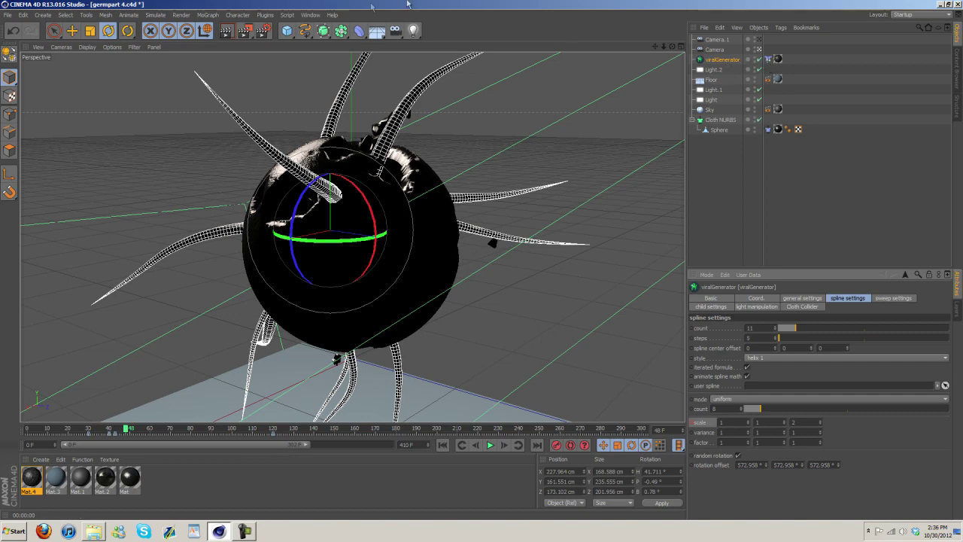
left_click(311, 15)
left_click(338, 220)
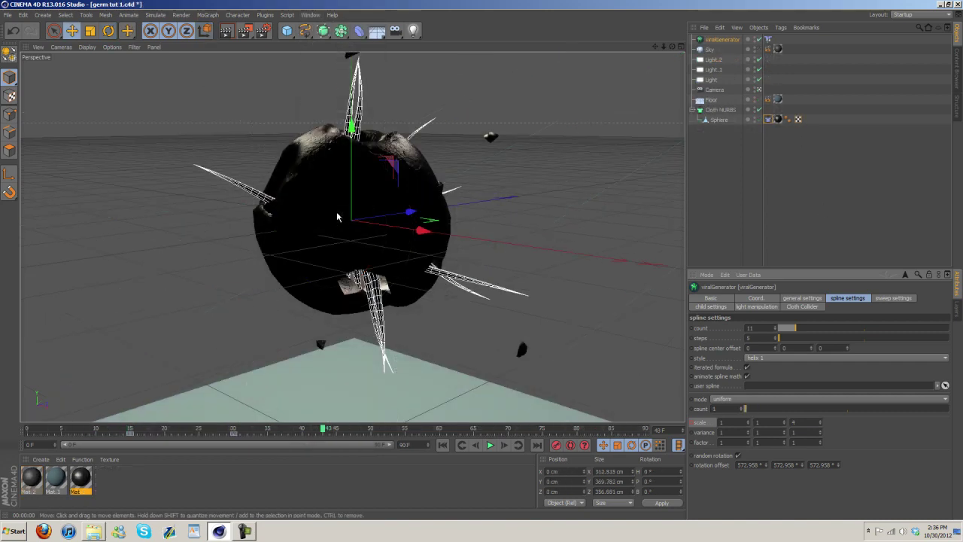
left_click_drag(317, 435, 132, 423)
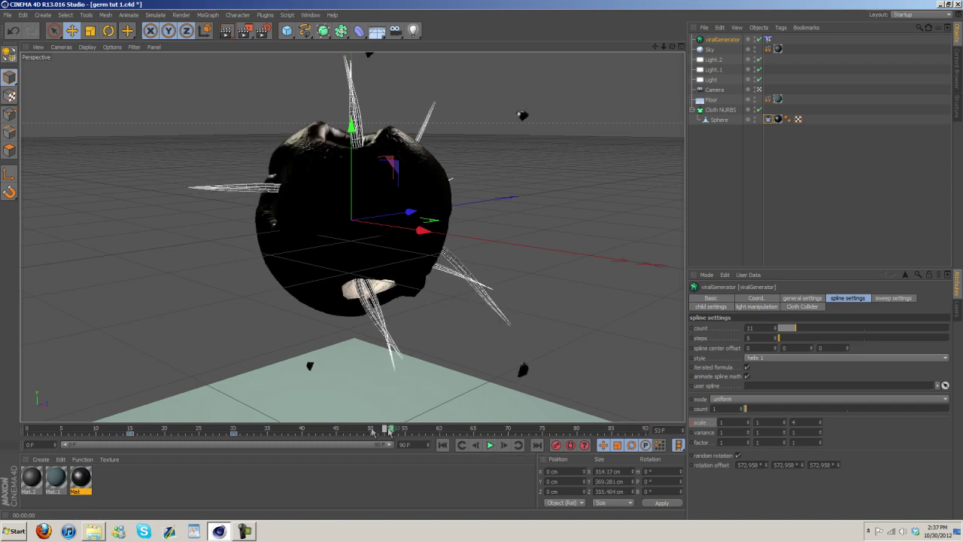
left_click(129, 427)
left_click_drag(94, 422, 2, 416)
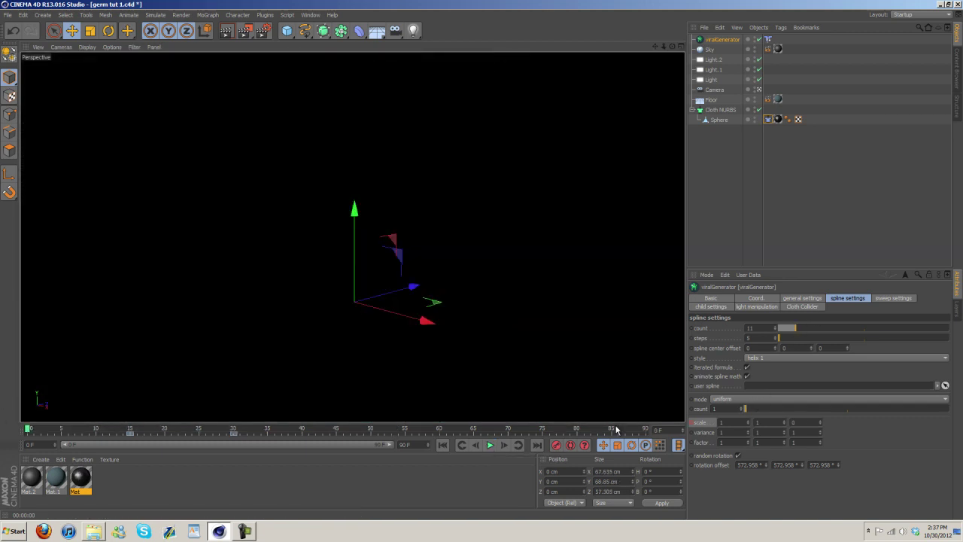
left_click(489, 445)
left_click(489, 444)
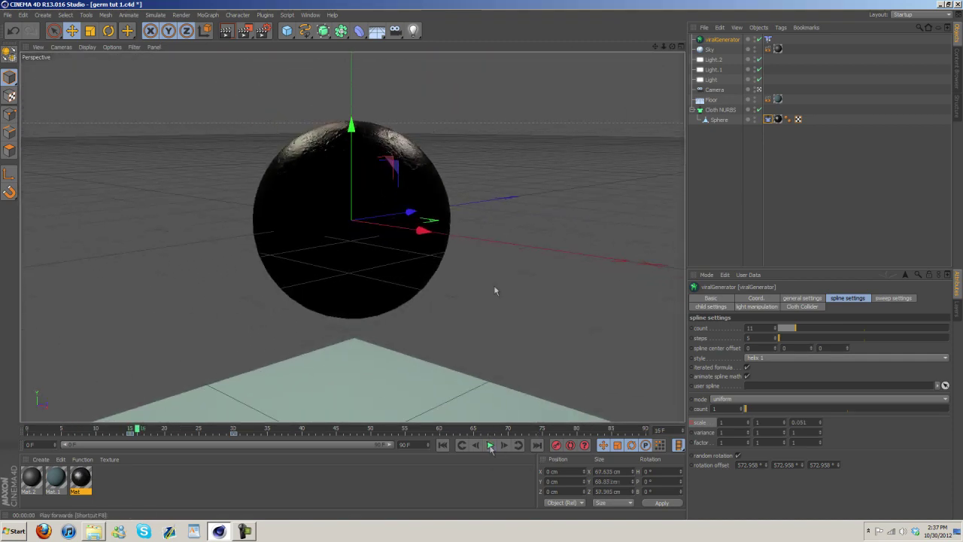
left_click(309, 14)
left_click(335, 218)
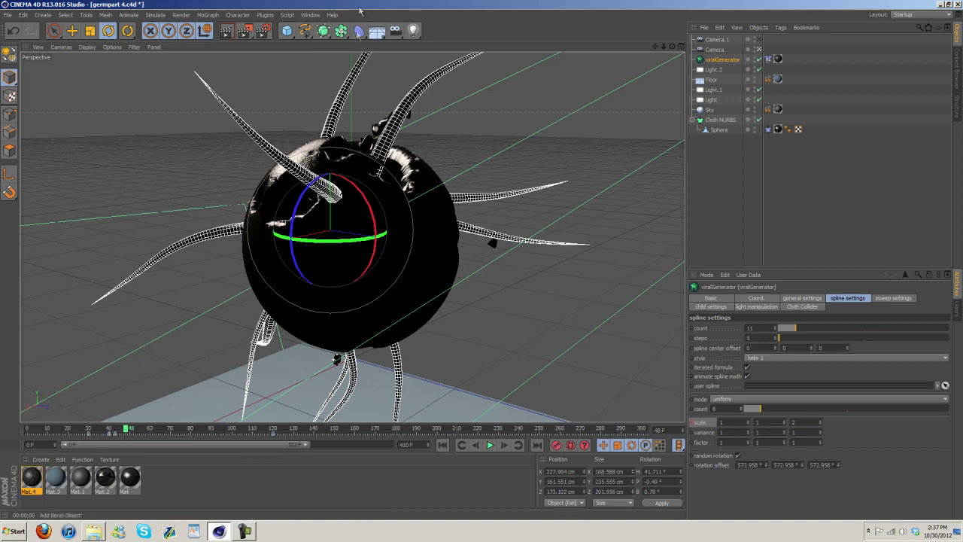
left_click(310, 14)
left_click(338, 213)
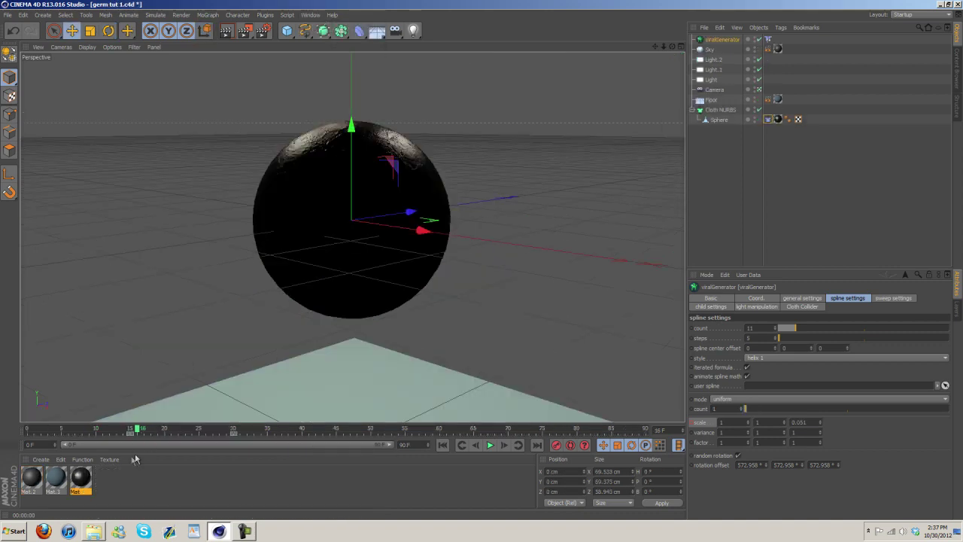
mouse_move(140, 434)
left_mouse_down()
mouse_move(424, 435)
mouse_move(99, 435)
mouse_move(125, 434)
left_mouse_up()
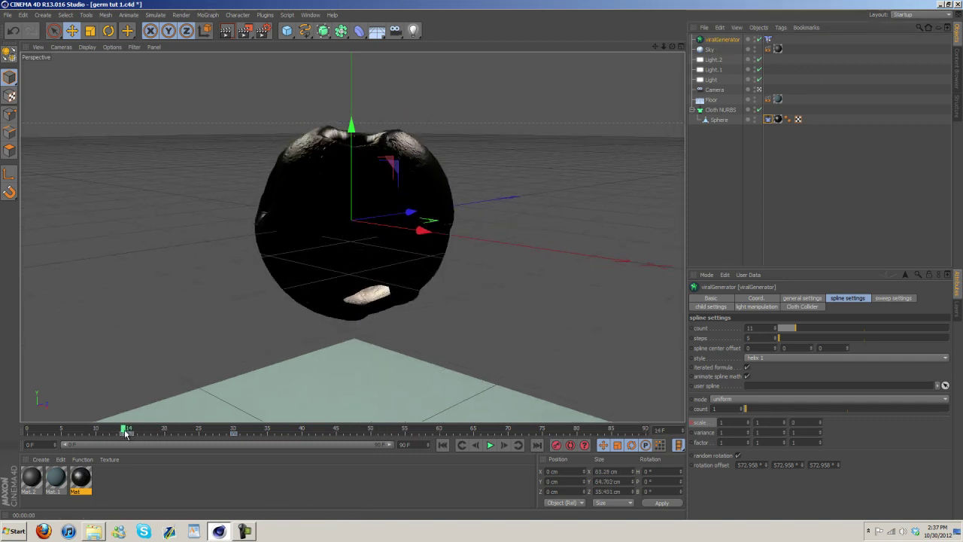
At frame 57, rotate the germ to about H 6°, P 221.8°, B 83.4°
left_click_drag(125, 432, 420, 432)
left_click(109, 30)
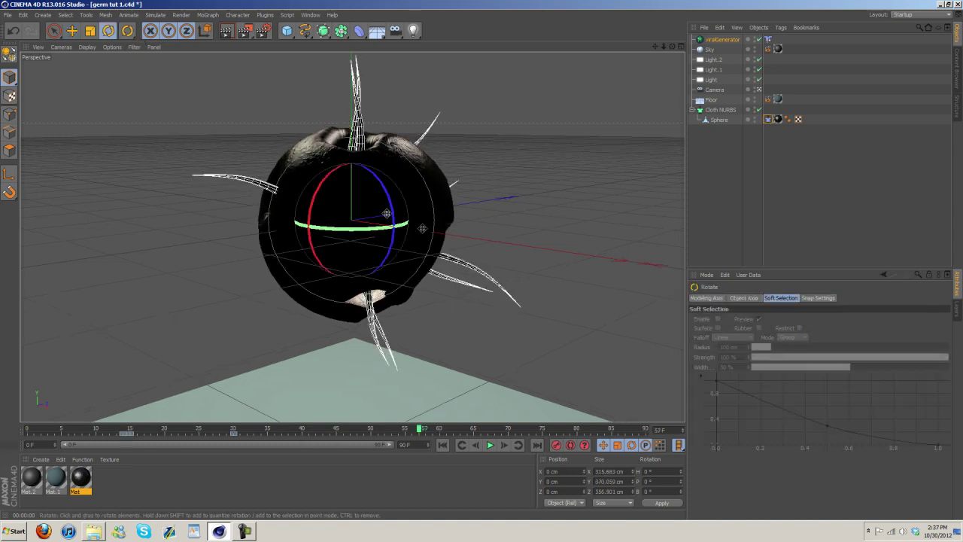
left_click_drag(353, 224, 399, 271)
left_click_drag(316, 214, 488, 373)
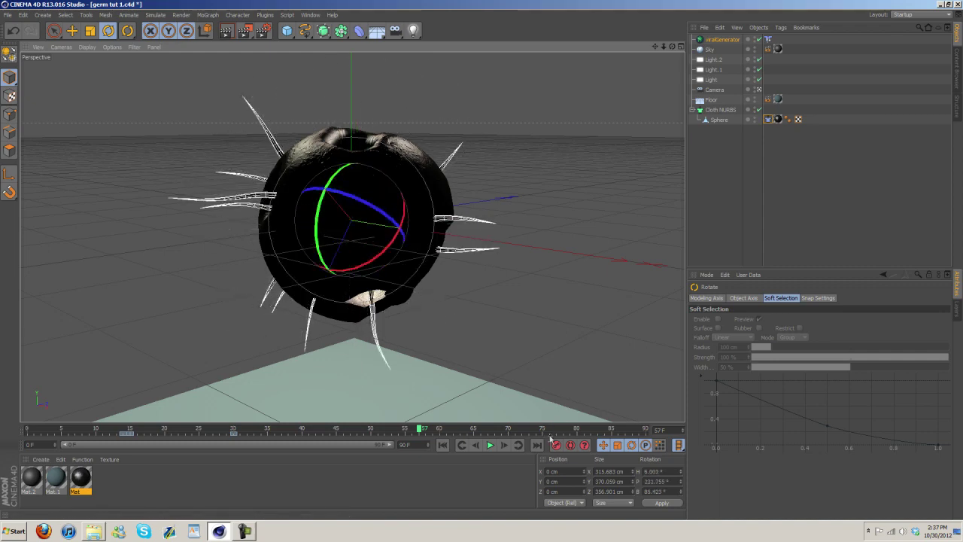
Rewind to frame 19 and play the tearing animation through frame 66
left_click_drag(421, 431, 27, 431)
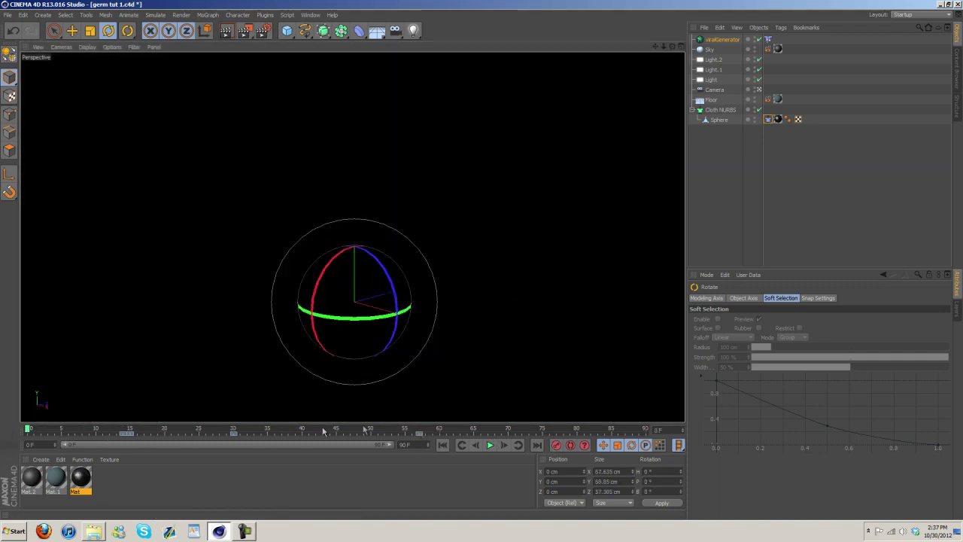
left_click(490, 445)
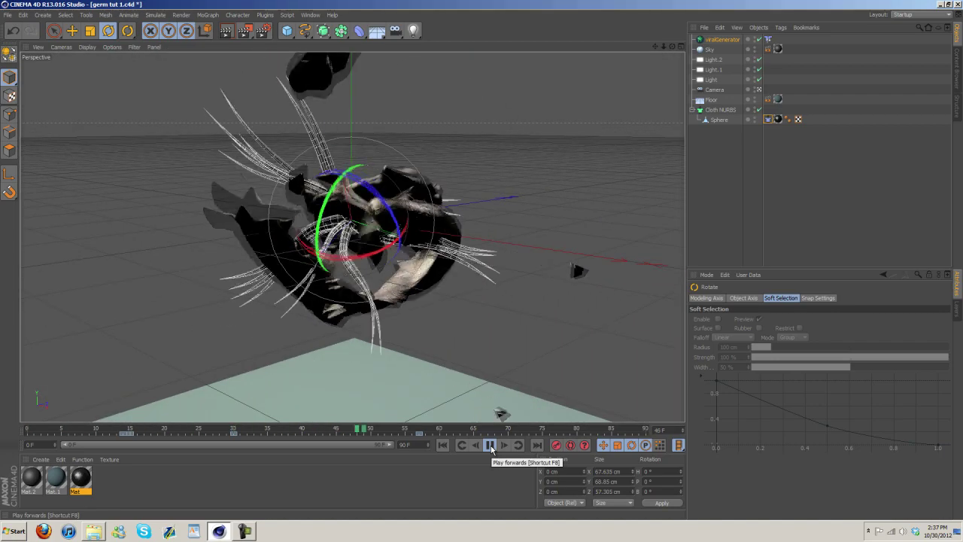
left_click(489, 445)
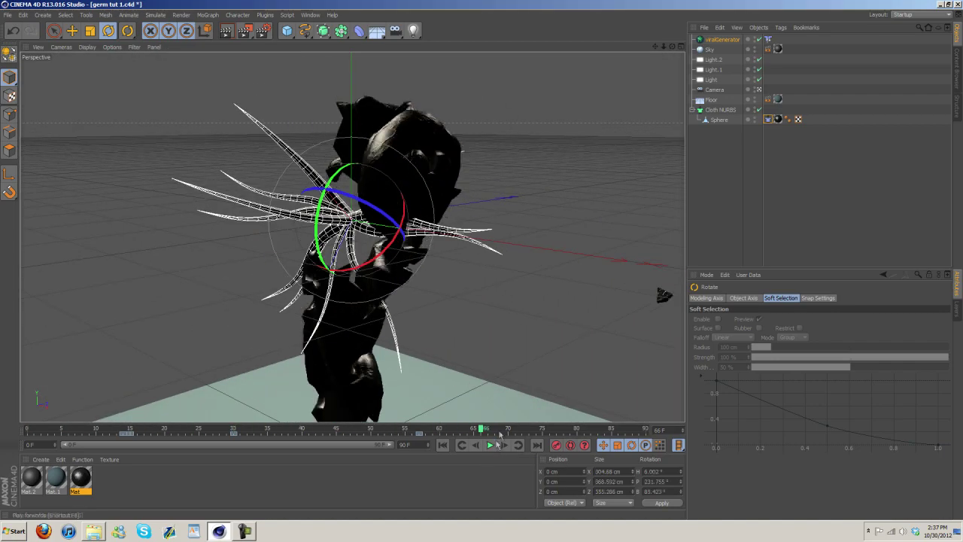
Scrub to frame 45, select viralGenerator, then scrub back to review the cloth tearing
left_click_drag(486, 431, 511, 399)
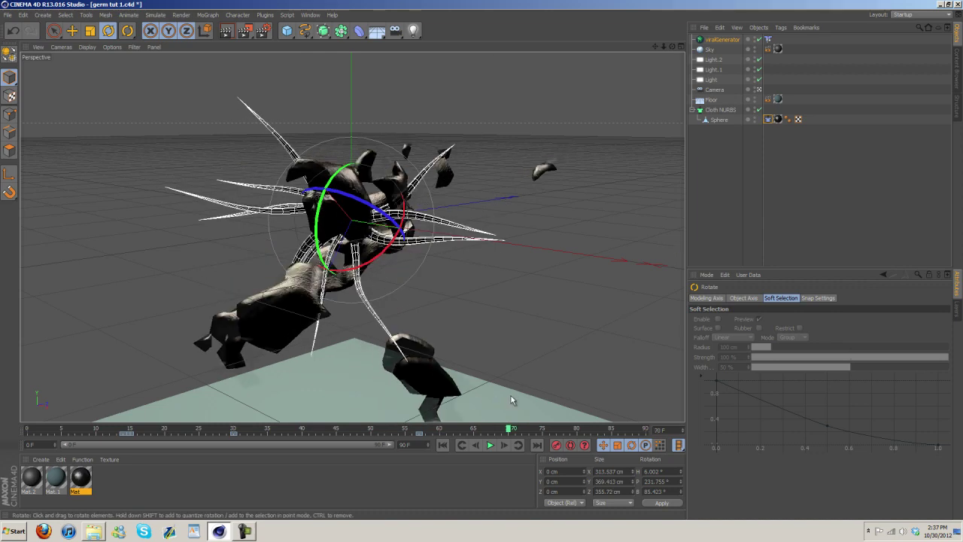
left_click(722, 40)
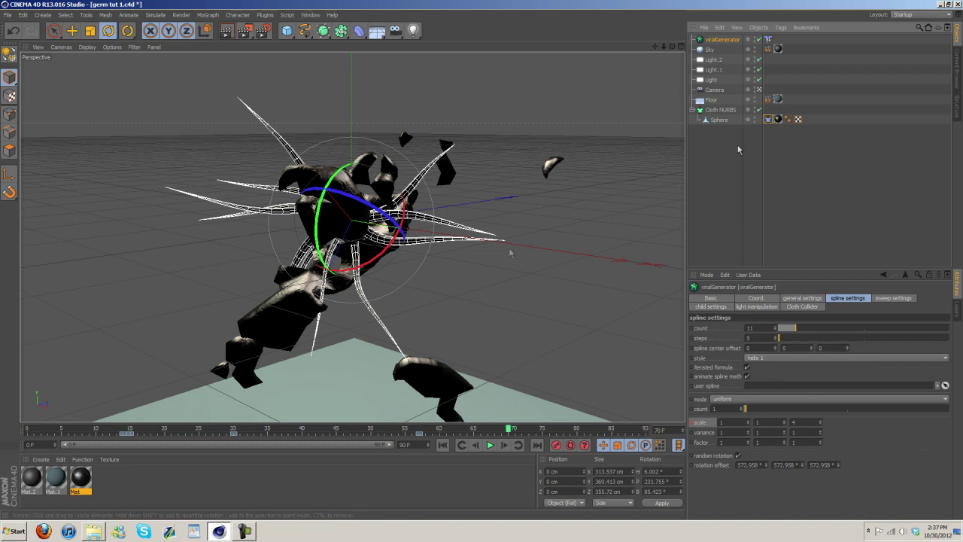
left_click_drag(509, 429, 459, 429)
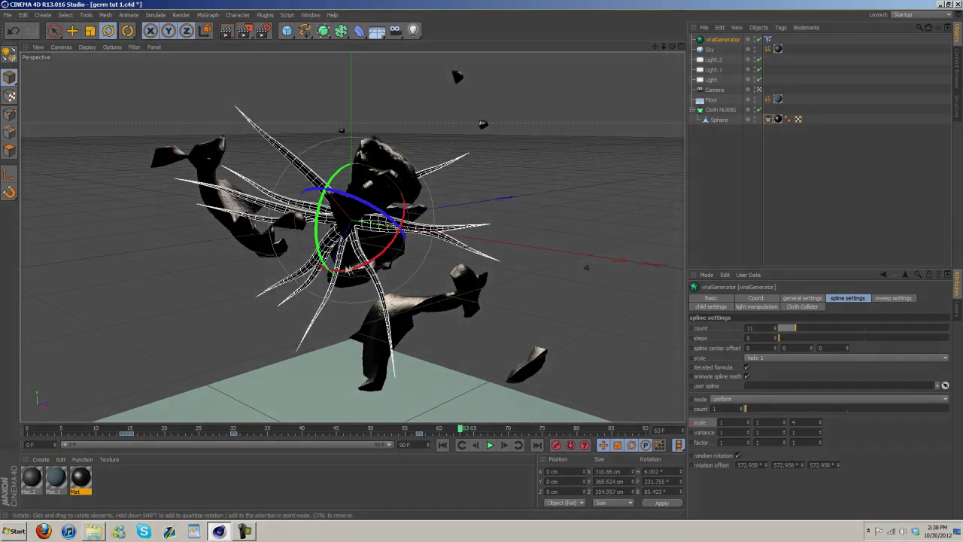